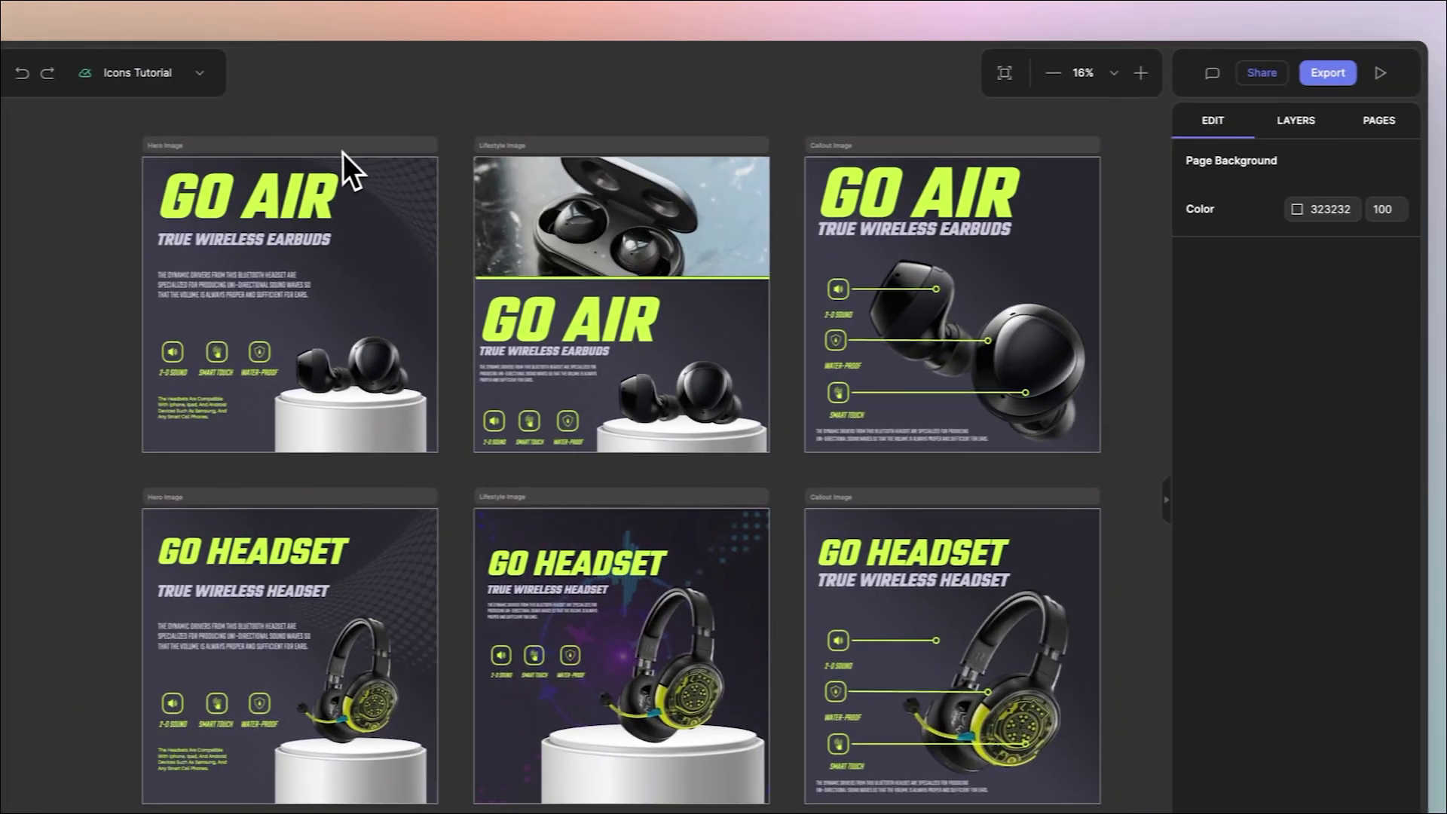
- Review the size and file type options for exporting only the GO AIR Hero Image canvas
{"action": "left_click", "coordinate": [374, 144]}
{"action": "scroll", "coordinate": [351, 153], "scroll_direction": "up", "scroll_amount": 3}
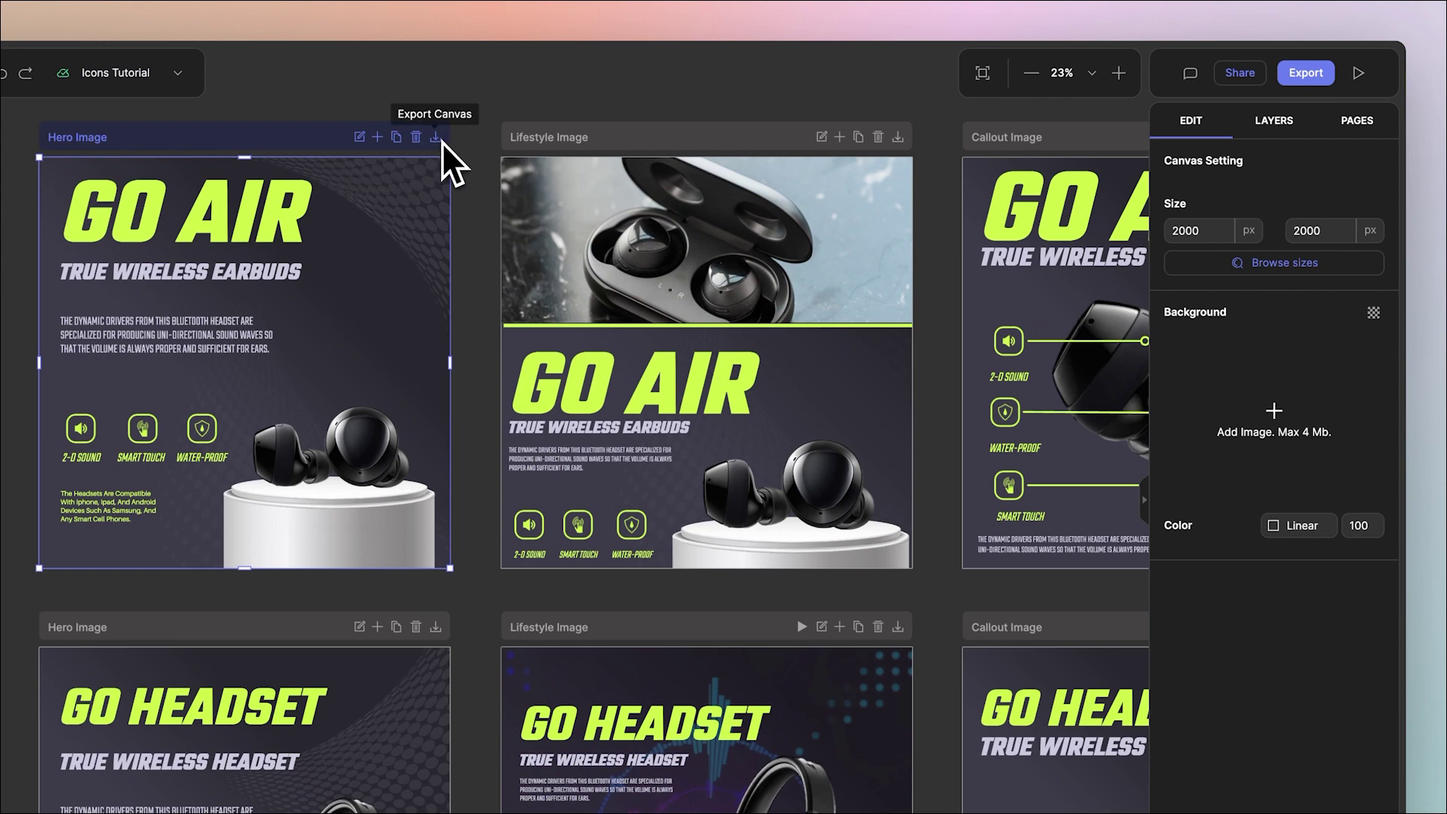
{"action": "left_click", "coordinate": [437, 139]}
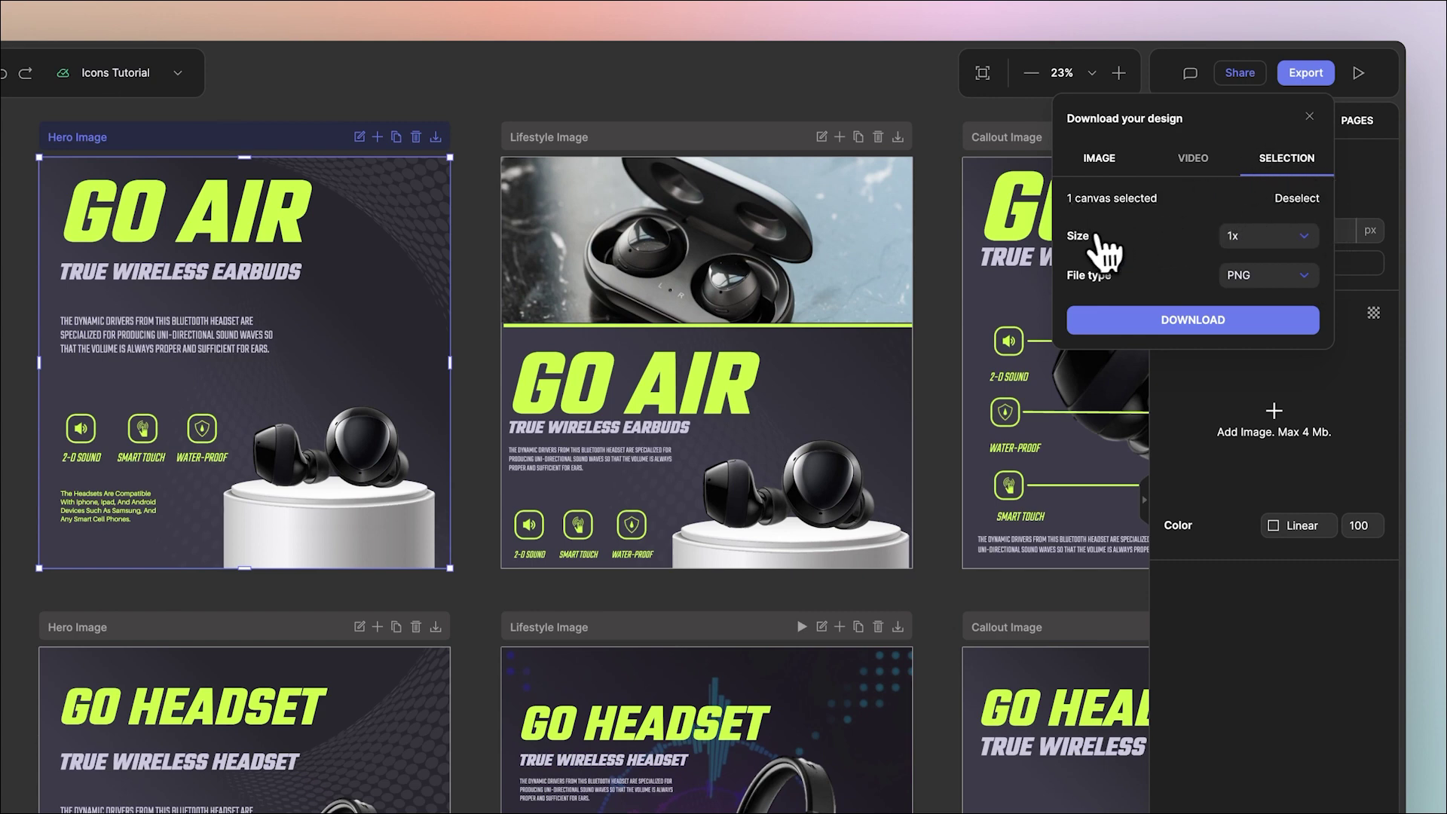
{"action": "left_click", "coordinate": [1289, 238]}
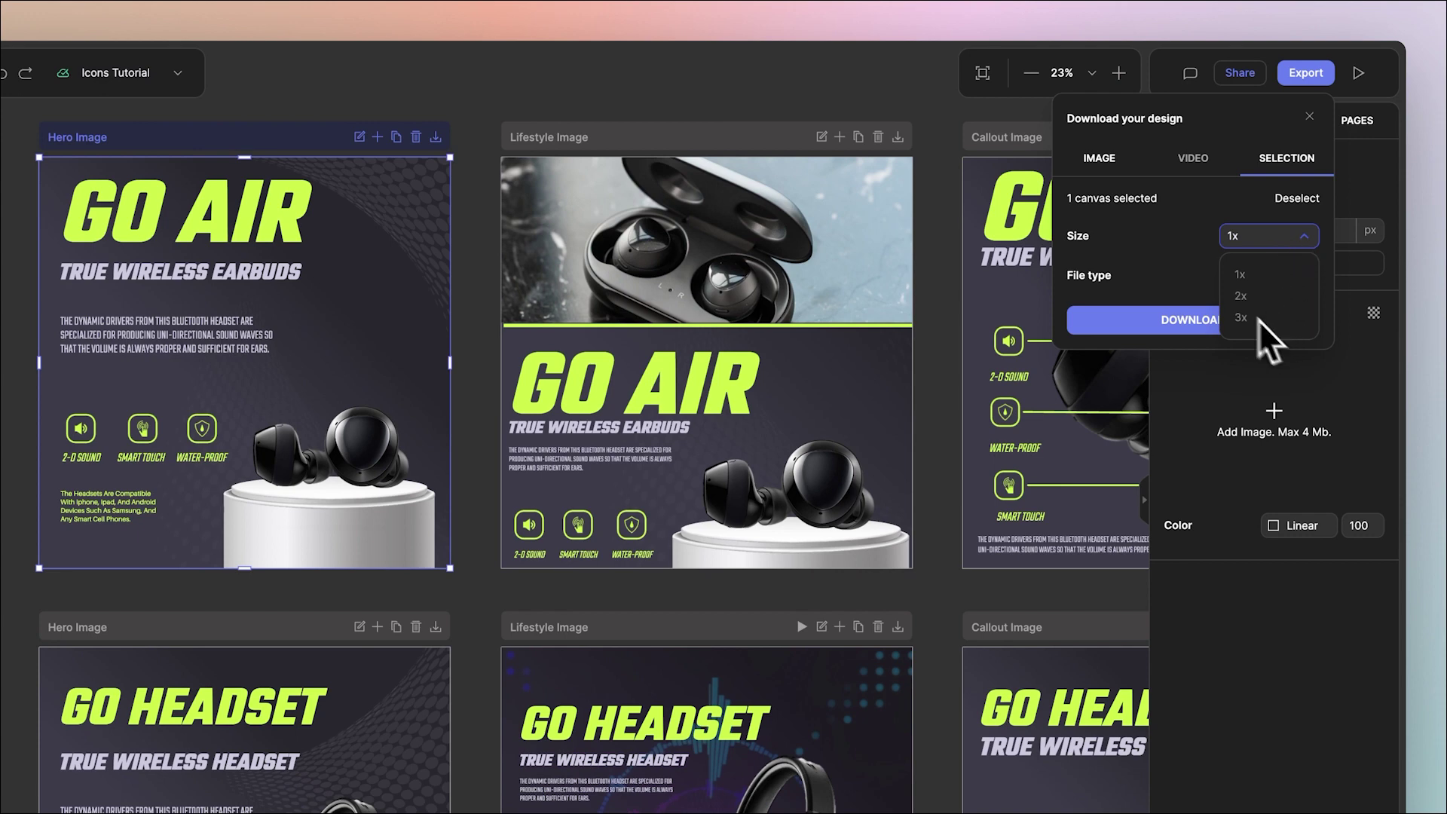
{"action": "left_click", "coordinate": [1175, 265]}
{"action": "left_click", "coordinate": [1273, 277]}
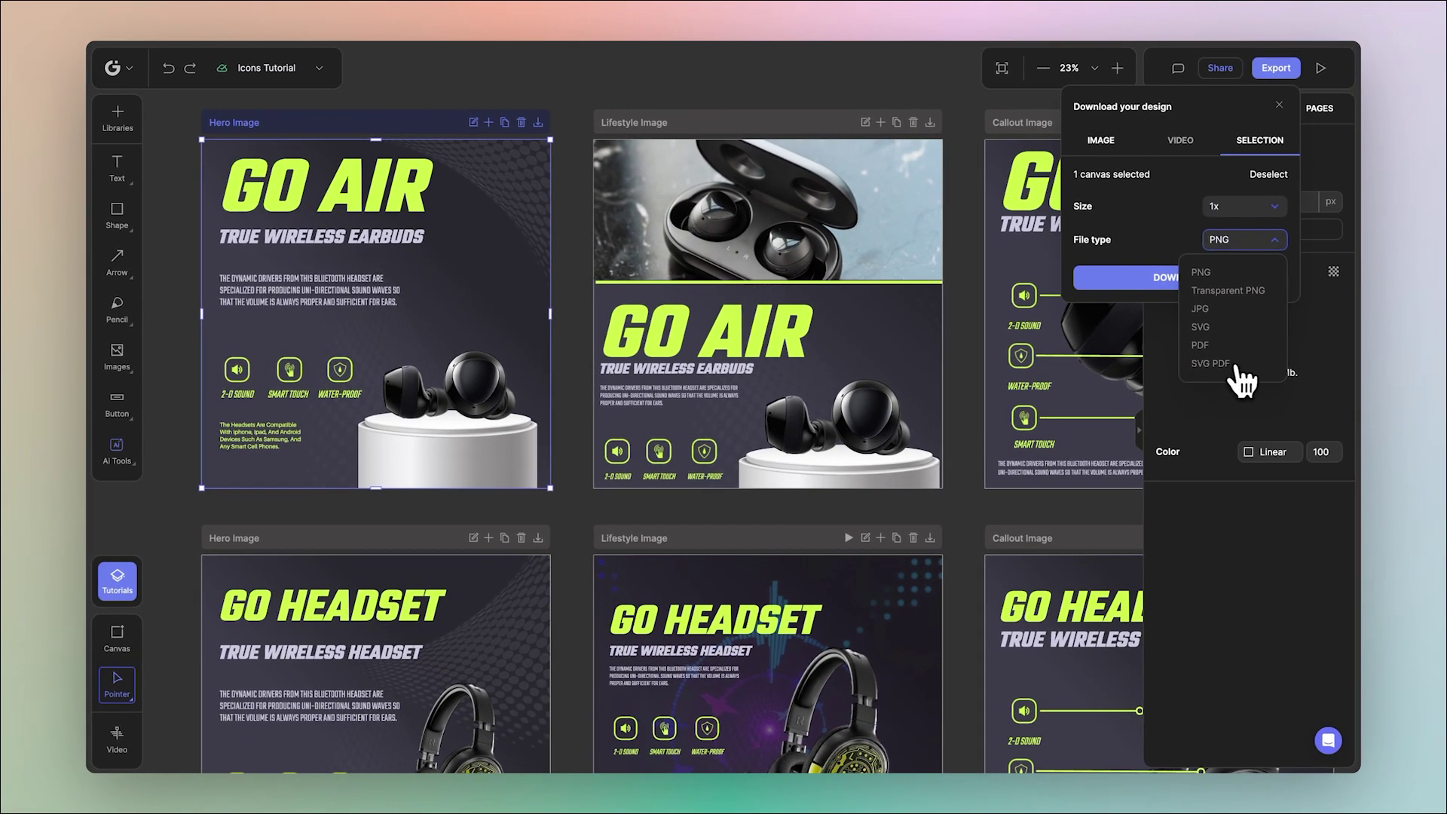
{"action": "left_click", "coordinate": [652, 94]}
- Check the actions available for the GO AIR heading on the Hero Image canvas, including adding a URL
{"action": "left_click", "coordinate": [285, 202]}
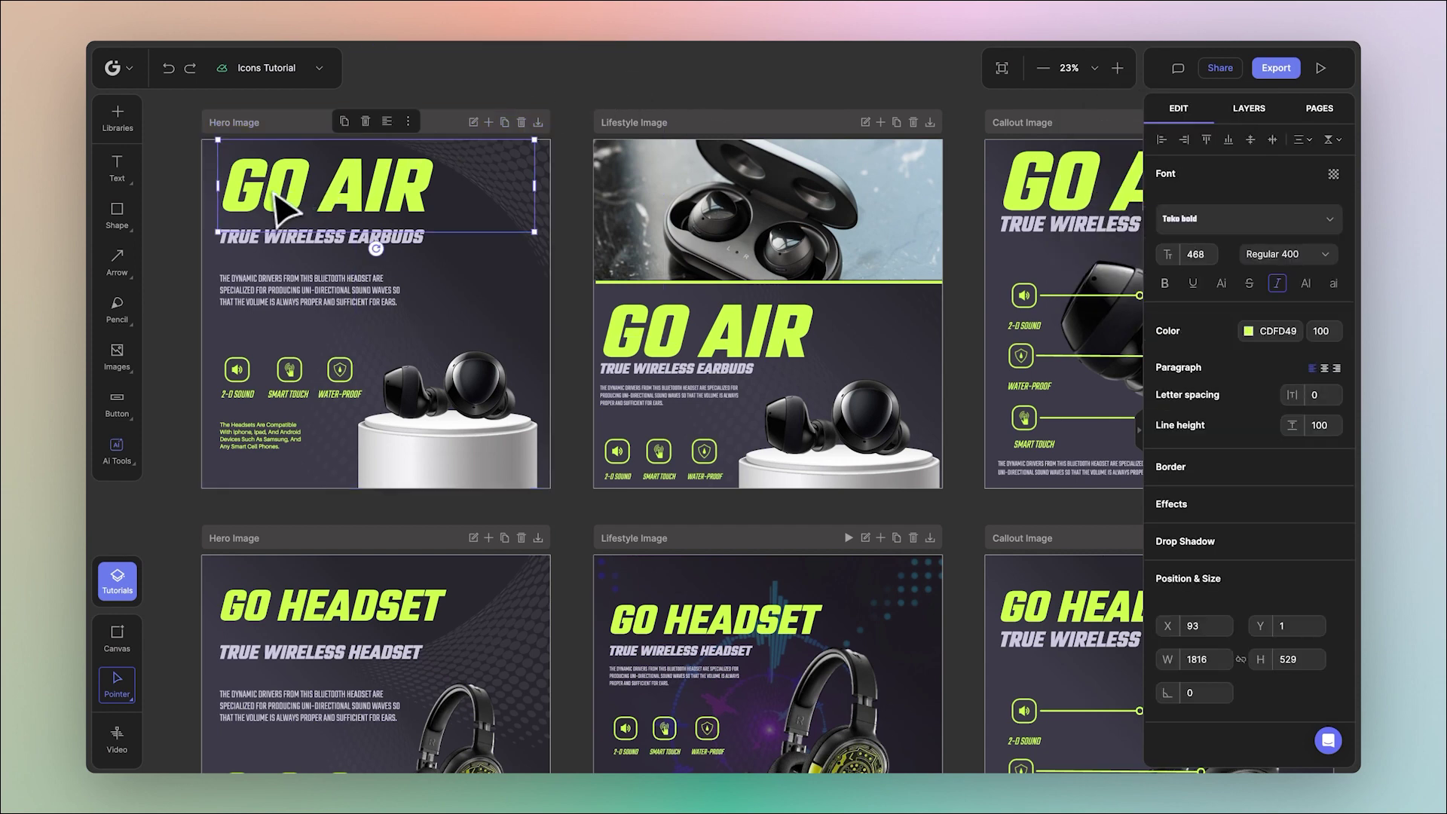
{"action": "right_click", "coordinate": [279, 202]}
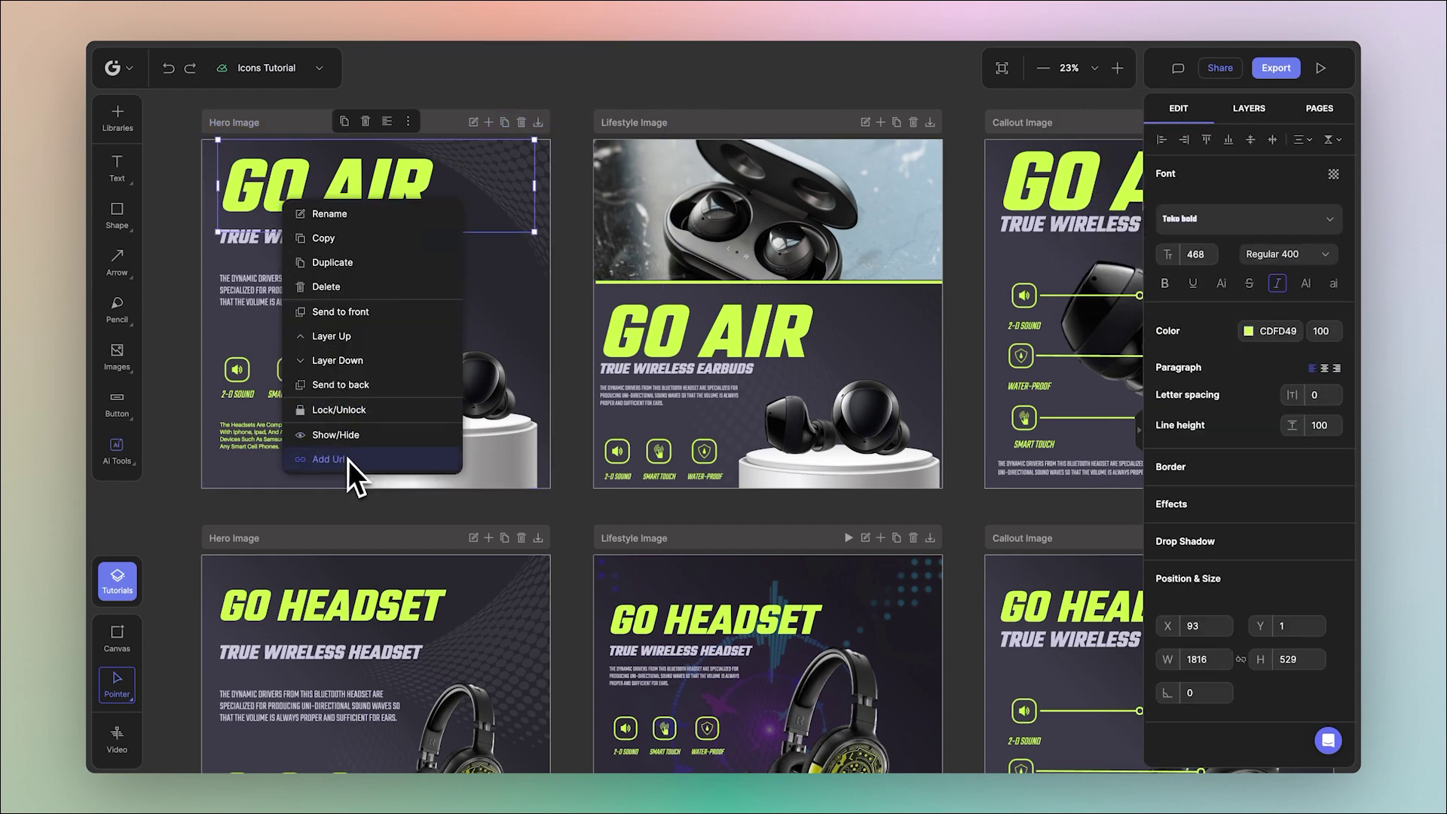
{"action": "left_click", "coordinate": [603, 94]}
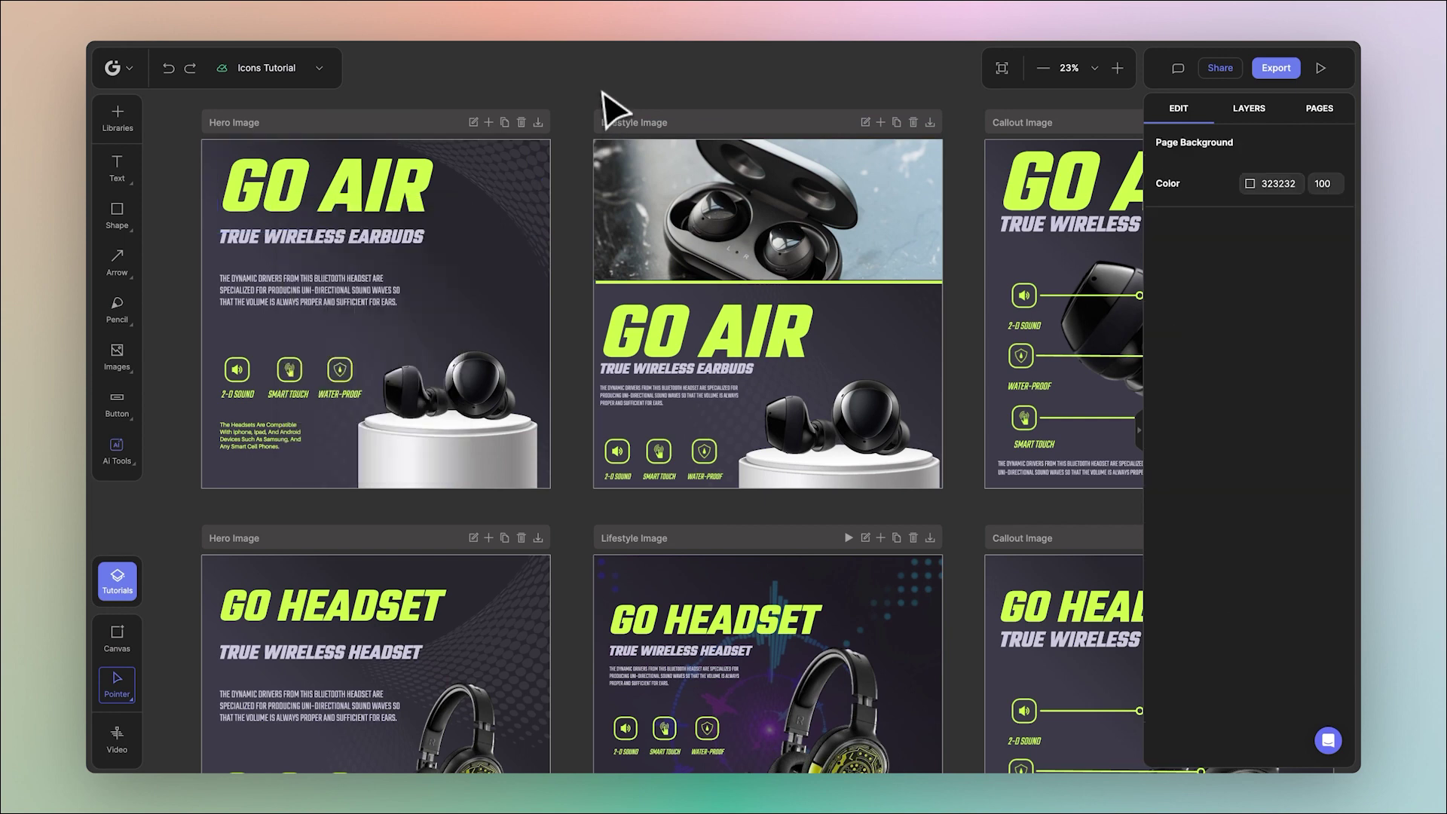
{"action": "left_click", "coordinate": [397, 123]}
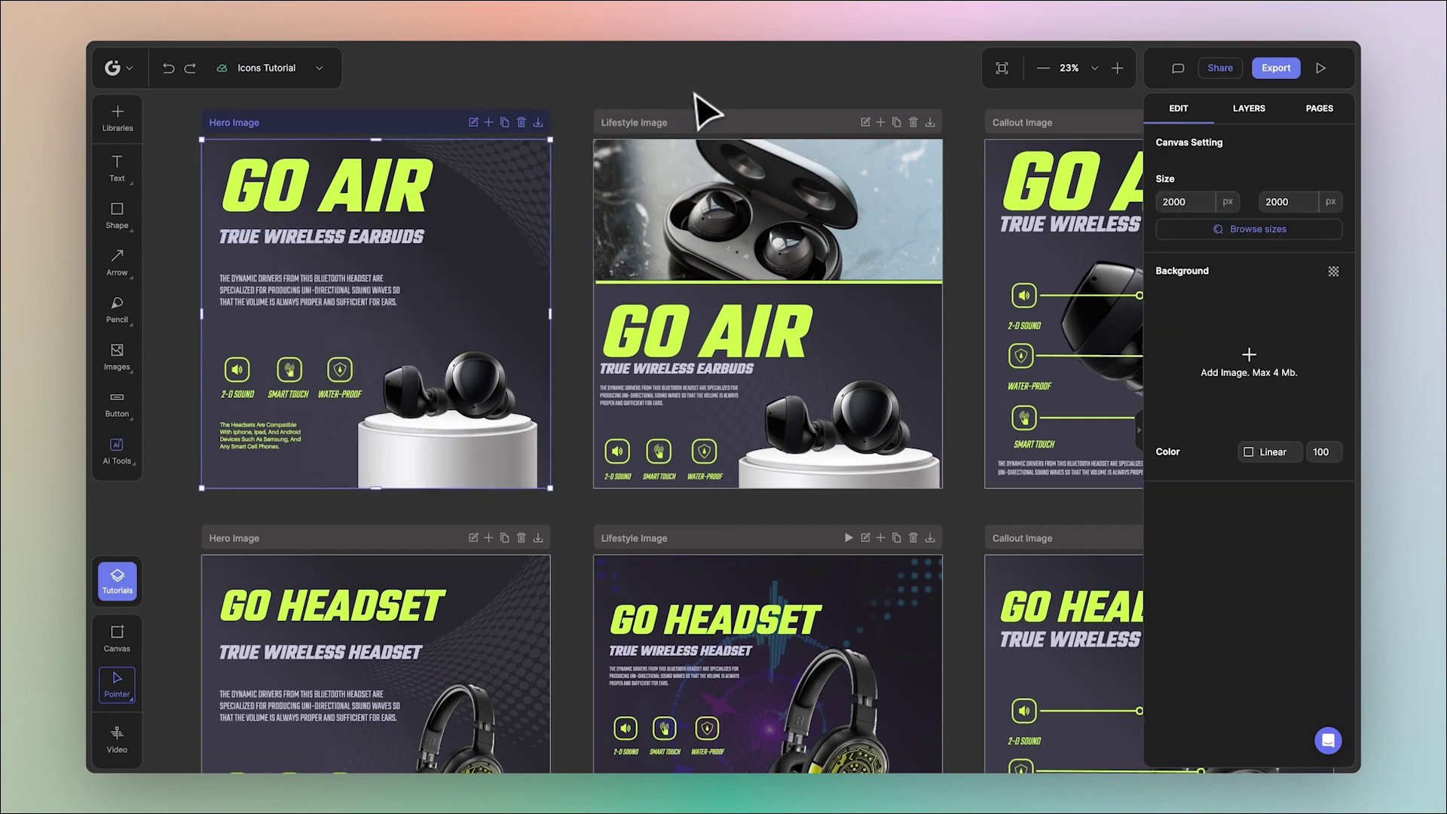
{"action": "left_click", "coordinate": [723, 82]}
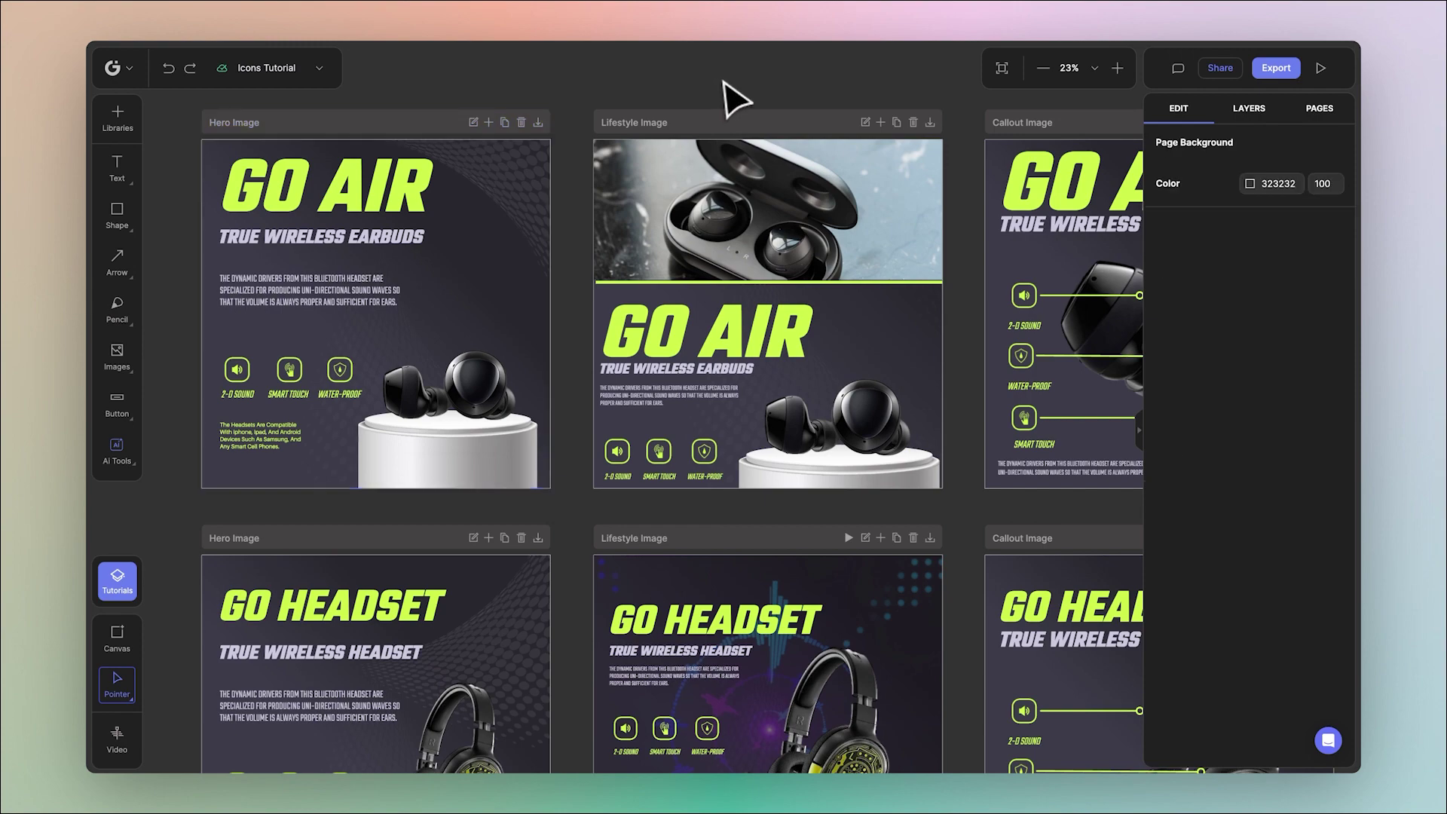
- Review the size and file type options for exporting the whole design as images
{"action": "scroll", "coordinate": [727, 86], "scroll_direction": "down", "scroll_amount": 4}
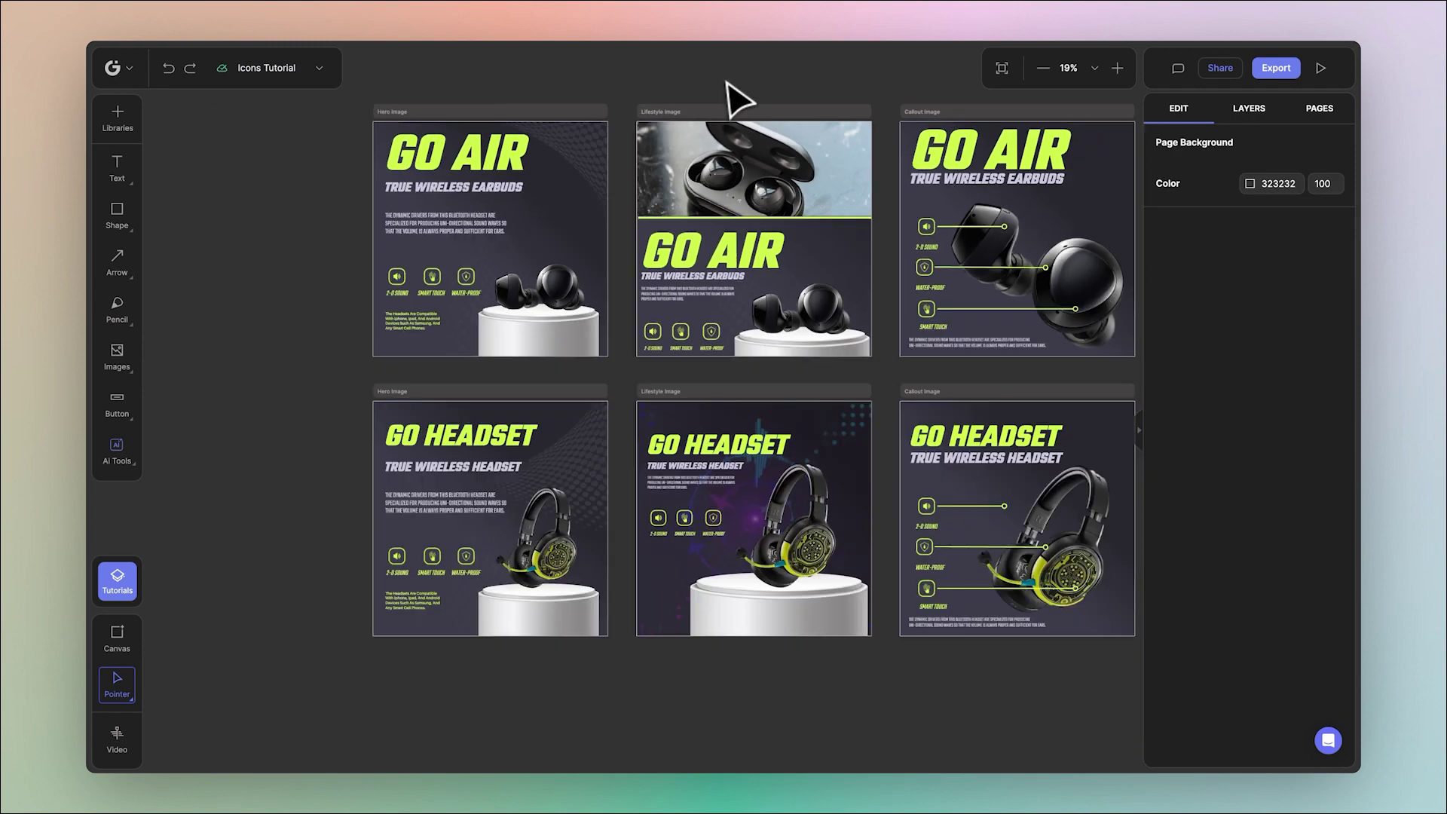
{"action": "key", "text": "space"}
{"action": "left_click", "coordinate": [1275, 68]}
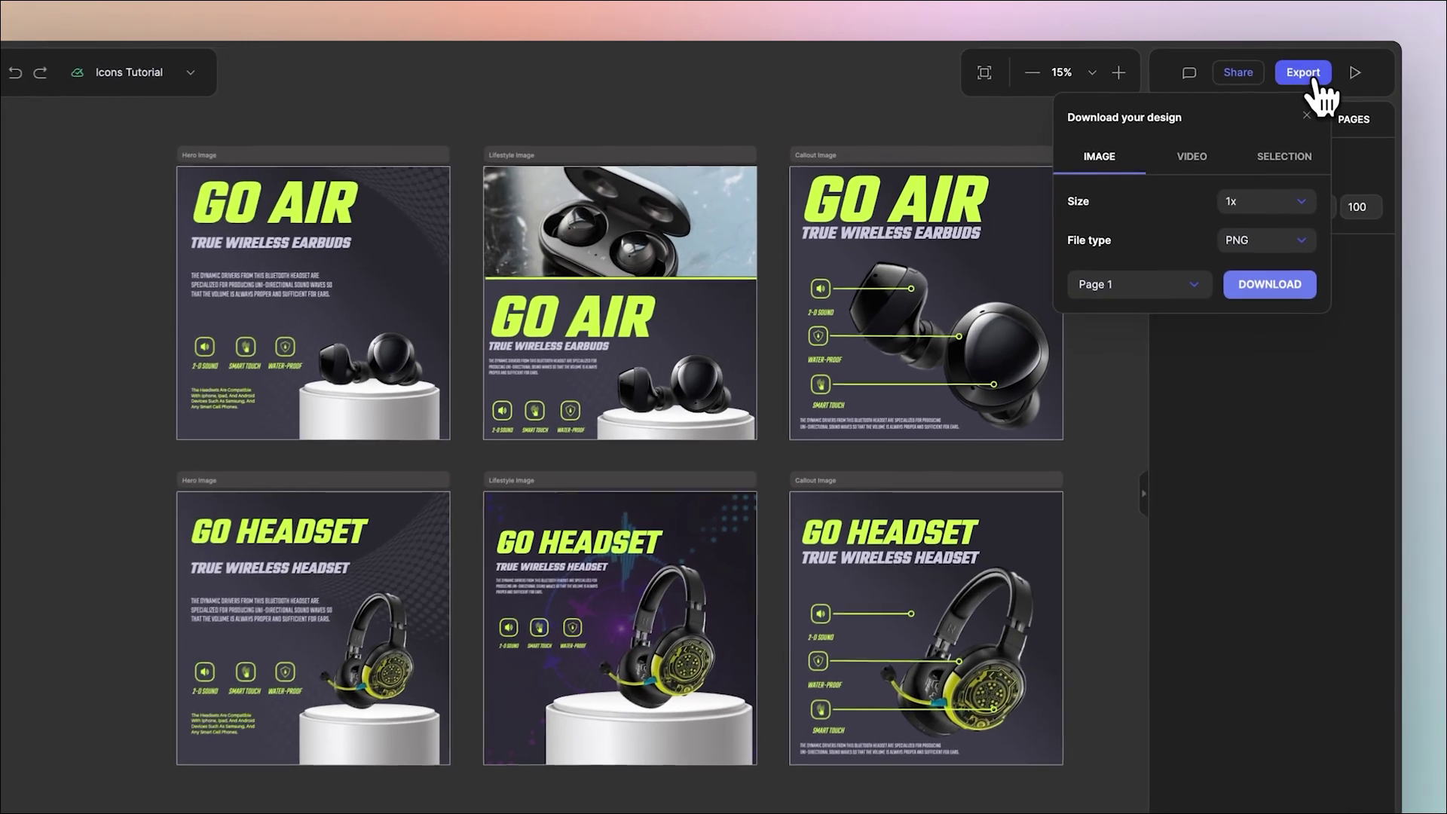
{"action": "left_click", "coordinate": [1257, 204]}
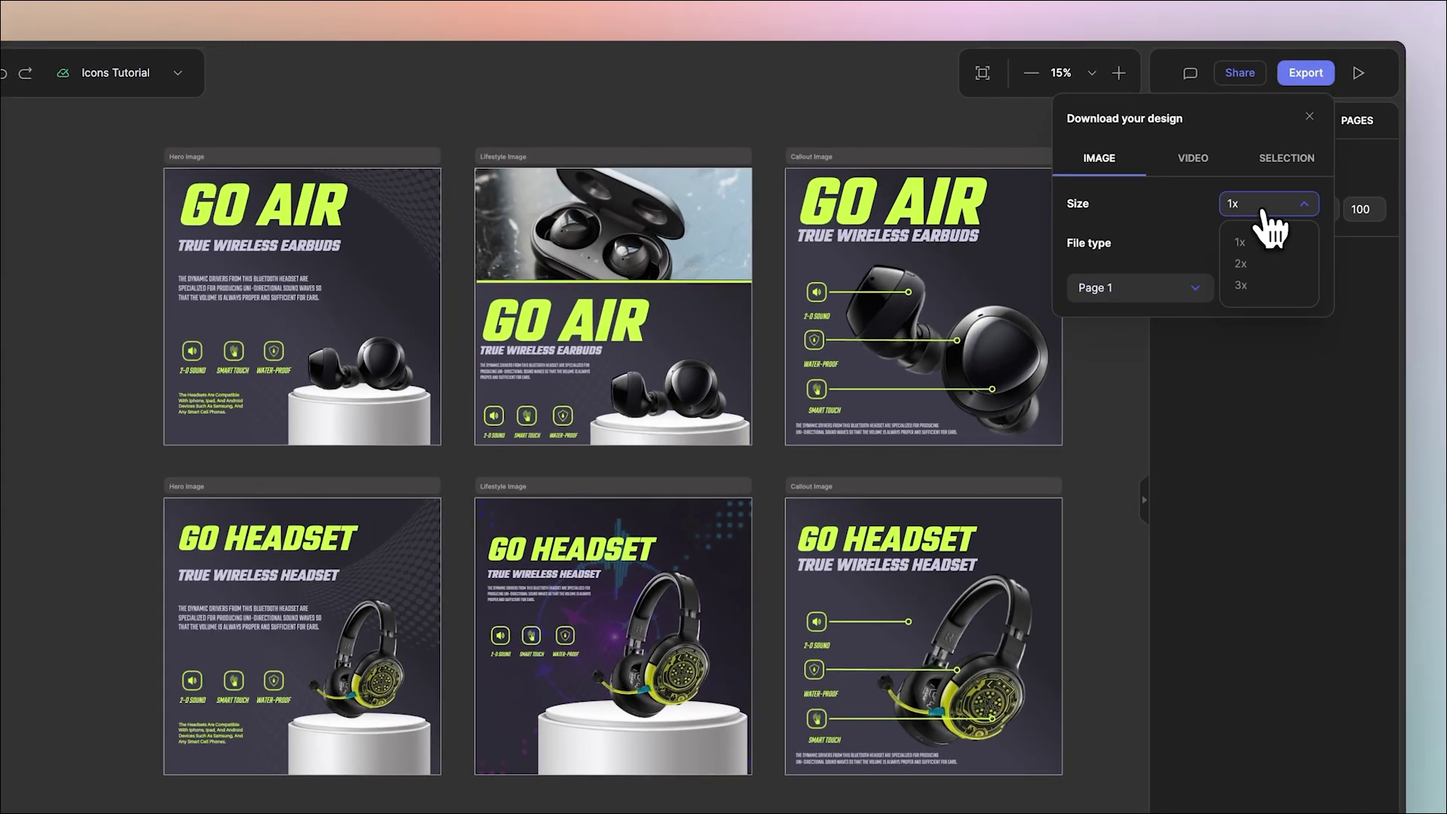
{"action": "left_click", "coordinate": [1178, 229]}
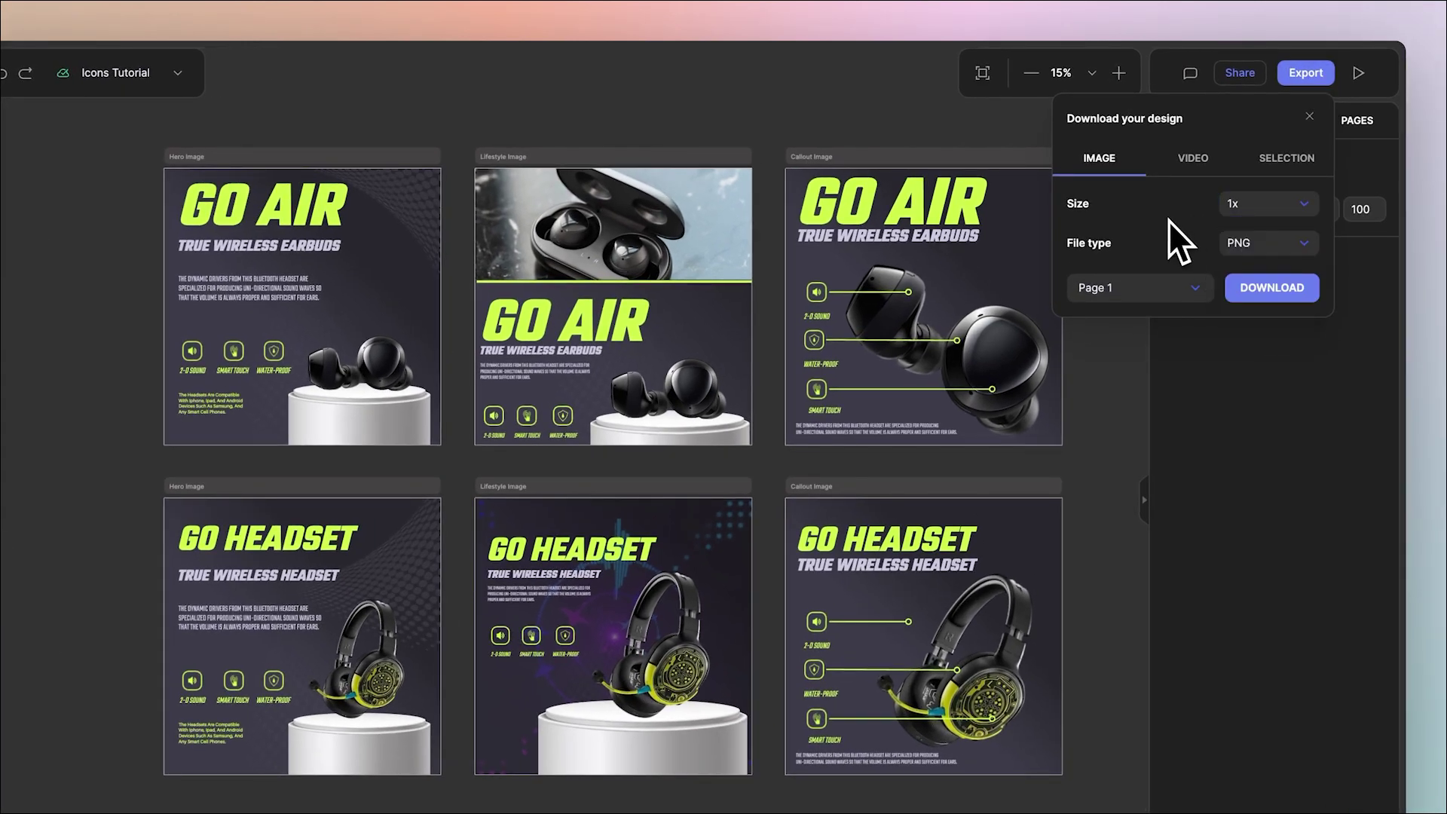
{"action": "left_click", "coordinate": [1244, 252]}
{"action": "left_click", "coordinate": [1191, 226]}
- Check the page choices and download all Page 1 canvases as PNG at 1x size
{"action": "left_click", "coordinate": [1128, 291]}
{"action": "left_click", "coordinate": [1158, 290]}
{"action": "left_click", "coordinate": [1155, 289]}
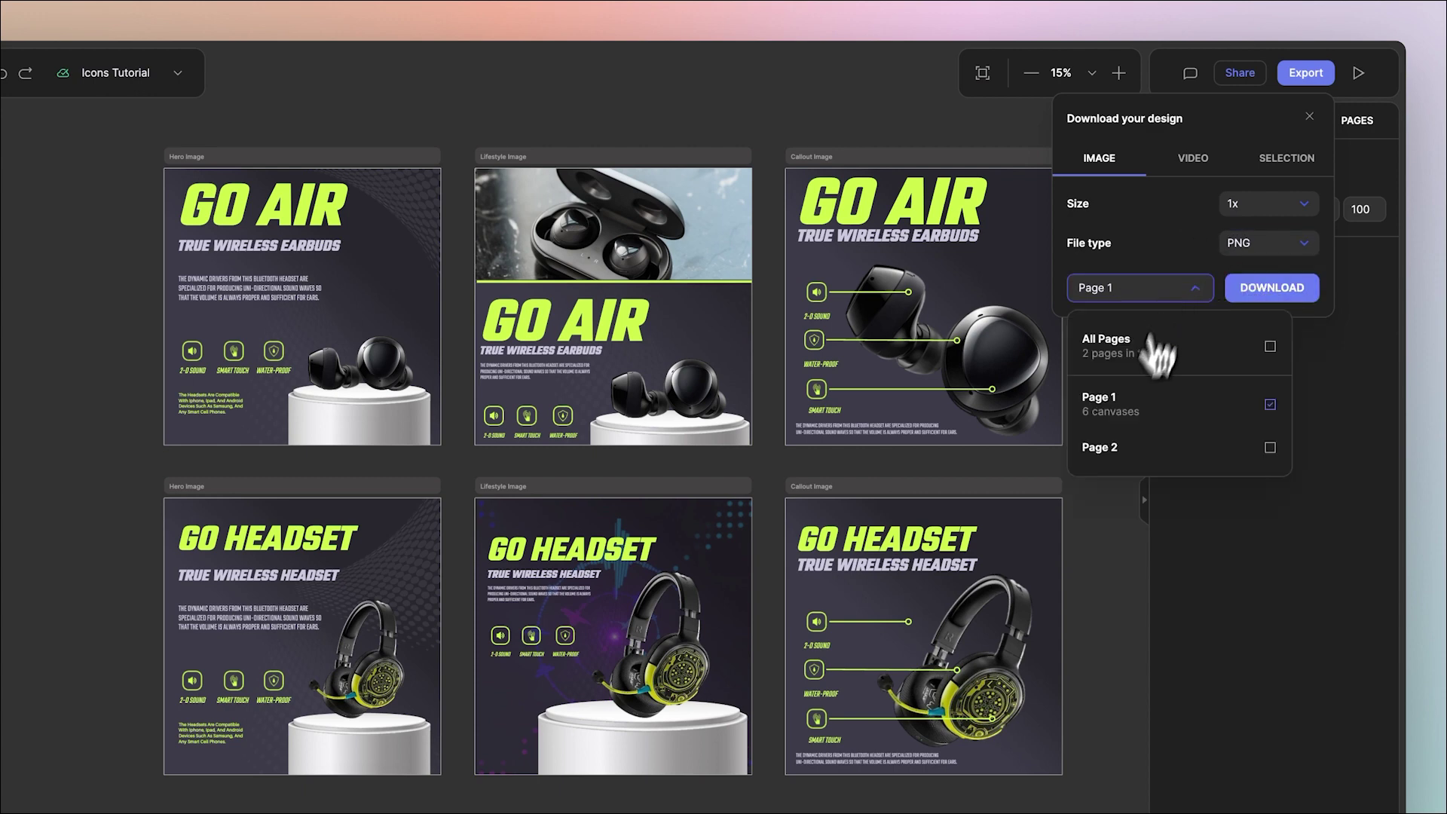
{"action": "left_click", "coordinate": [1146, 296]}
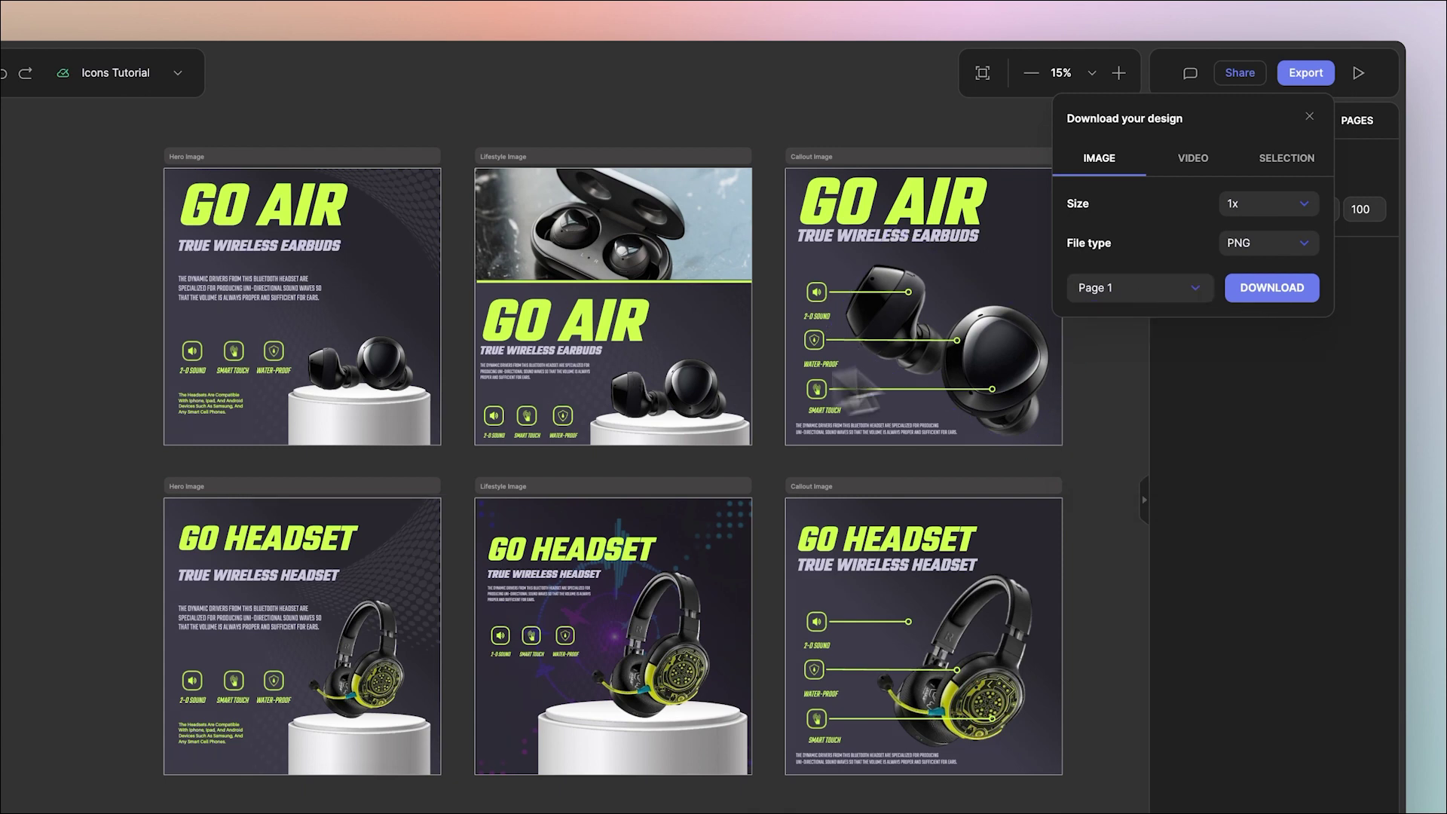
{"action": "left_click", "coordinate": [1288, 298]}
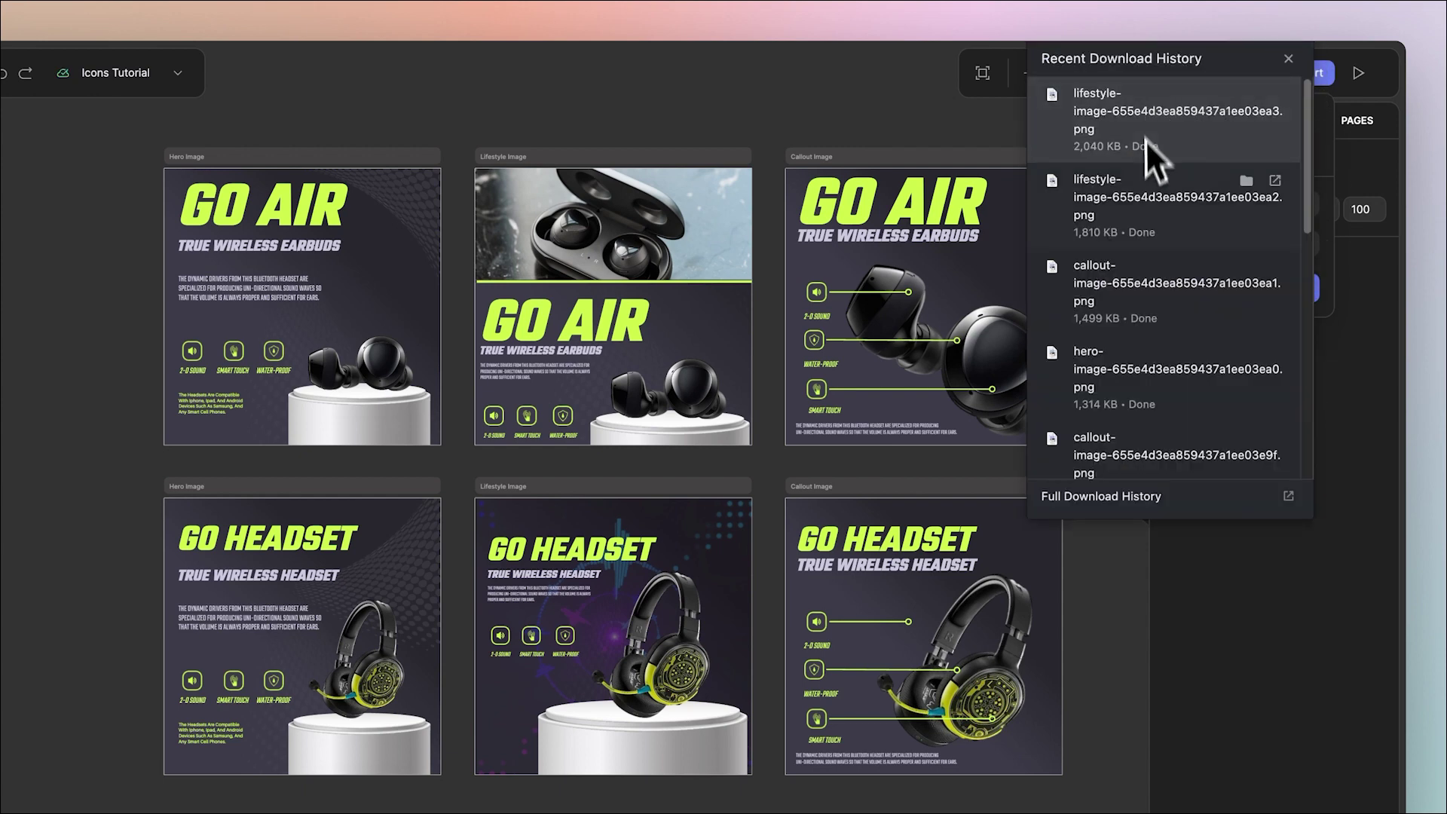
- Look through the downloaded canvas PNG files in the recent download history and close the export dialog
{"action": "scroll", "coordinate": [1157, 407], "scroll_direction": "down", "scroll_amount": 2}
{"action": "scroll", "coordinate": [1160, 422], "scroll_direction": "up", "scroll_amount": 2}
{"action": "left_click", "coordinate": [1245, 95]}
{"action": "scroll", "coordinate": [516, 287], "scroll_direction": "up", "scroll_amount": 1}
{"action": "left_click_drag", "start_coordinate": [704, 183], "coordinate": [1047, 260]}
{"action": "left_click", "coordinate": [154, 127]}
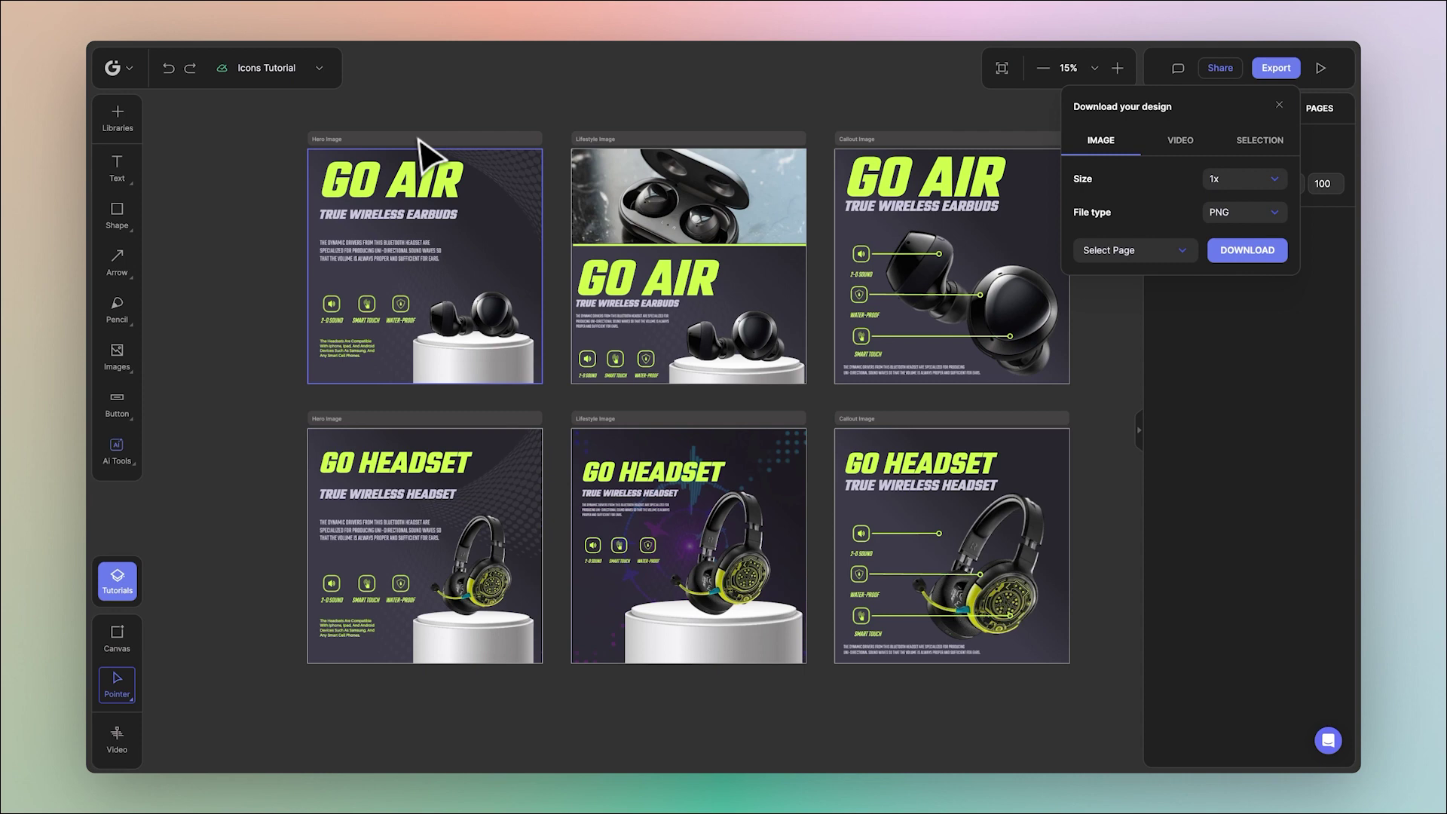
{"action": "left_click", "coordinate": [457, 73]}
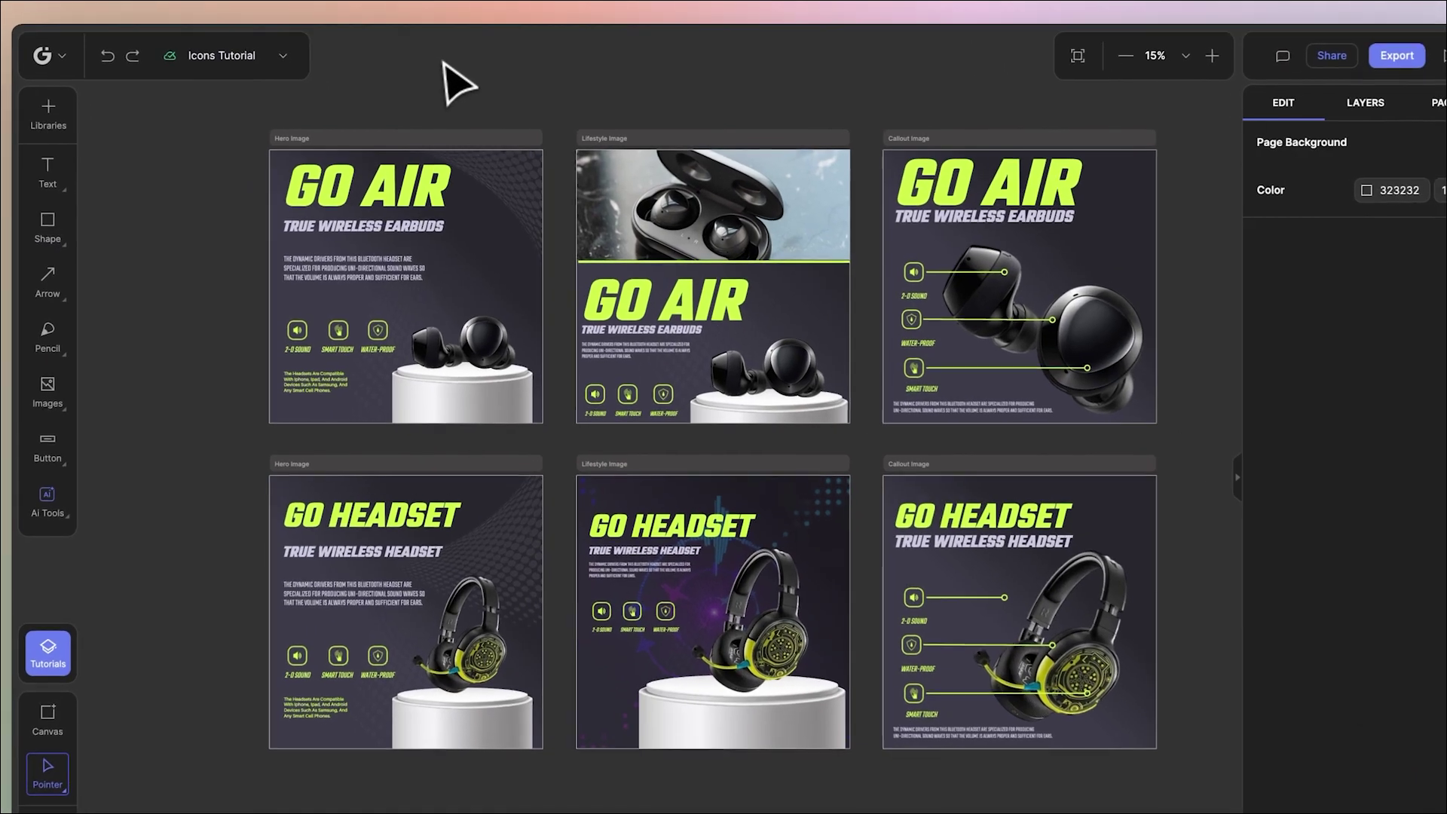
- Preview the animation of the GO HEADSET Lifestyle Image canvas in its timeline
{"action": "left_click", "coordinate": [673, 477]}
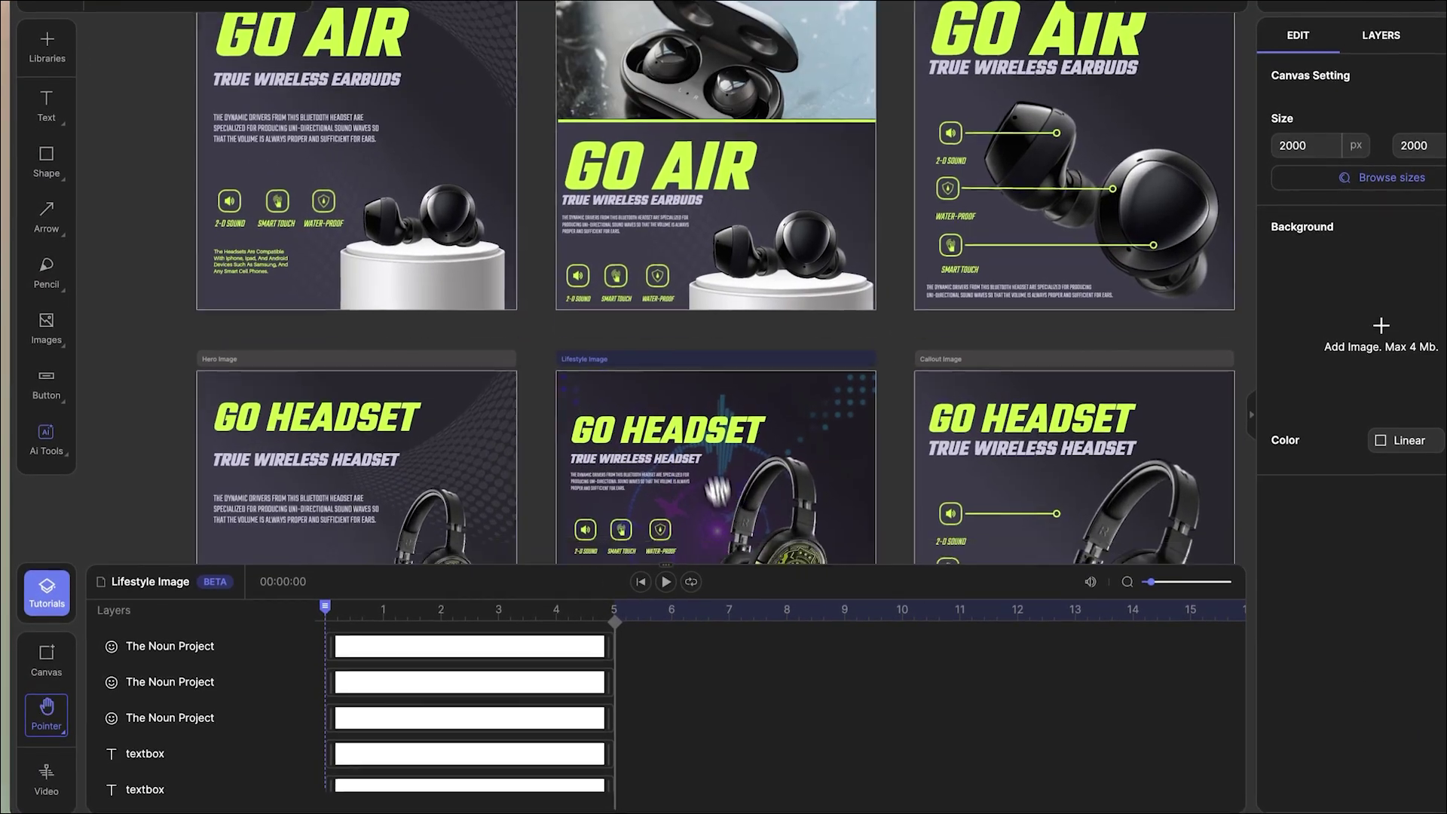
{"action": "left_click_drag", "start_coordinate": [718, 491], "coordinate": [702, 342]}
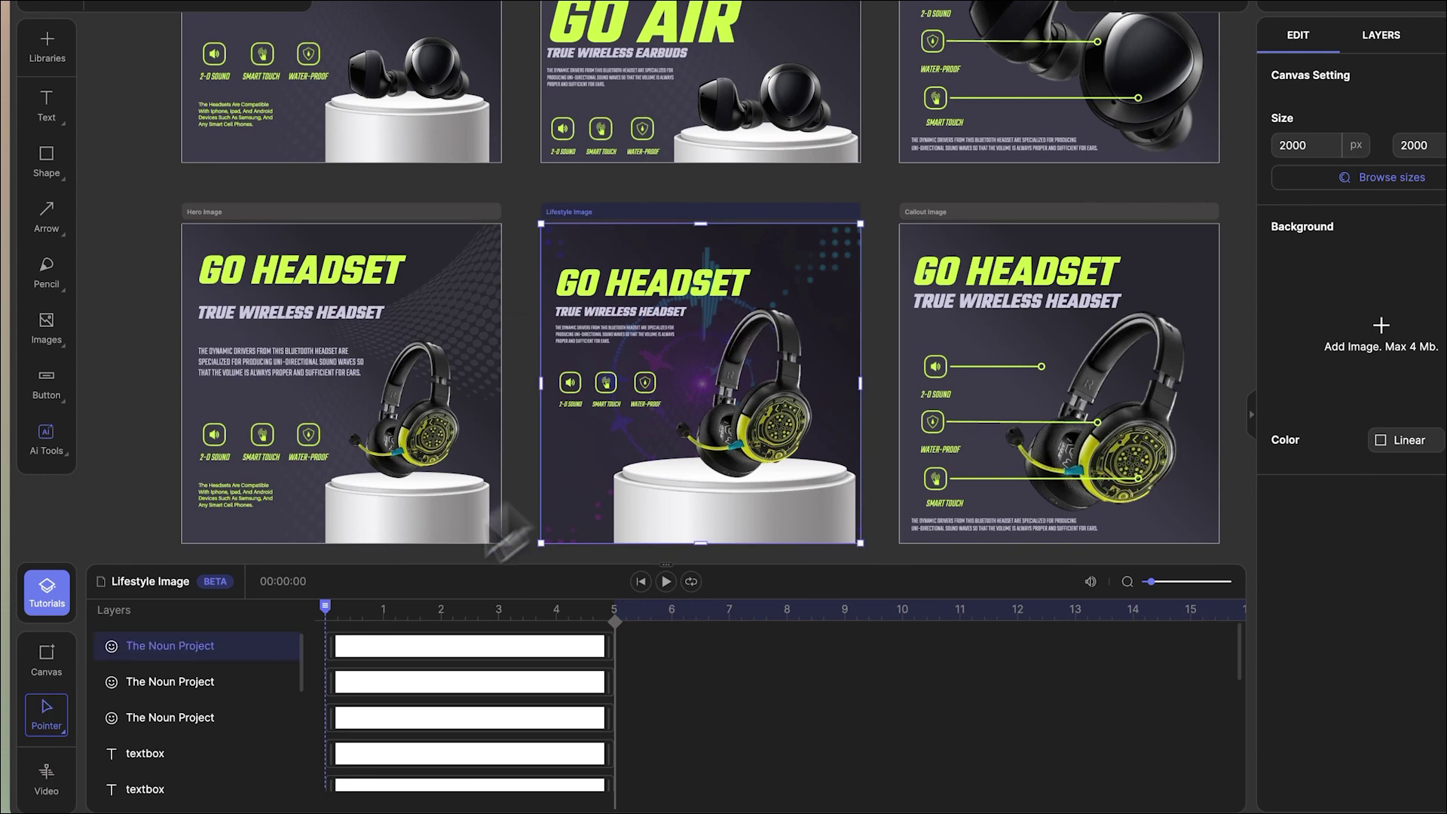
{"action": "left_click", "coordinate": [666, 581]}
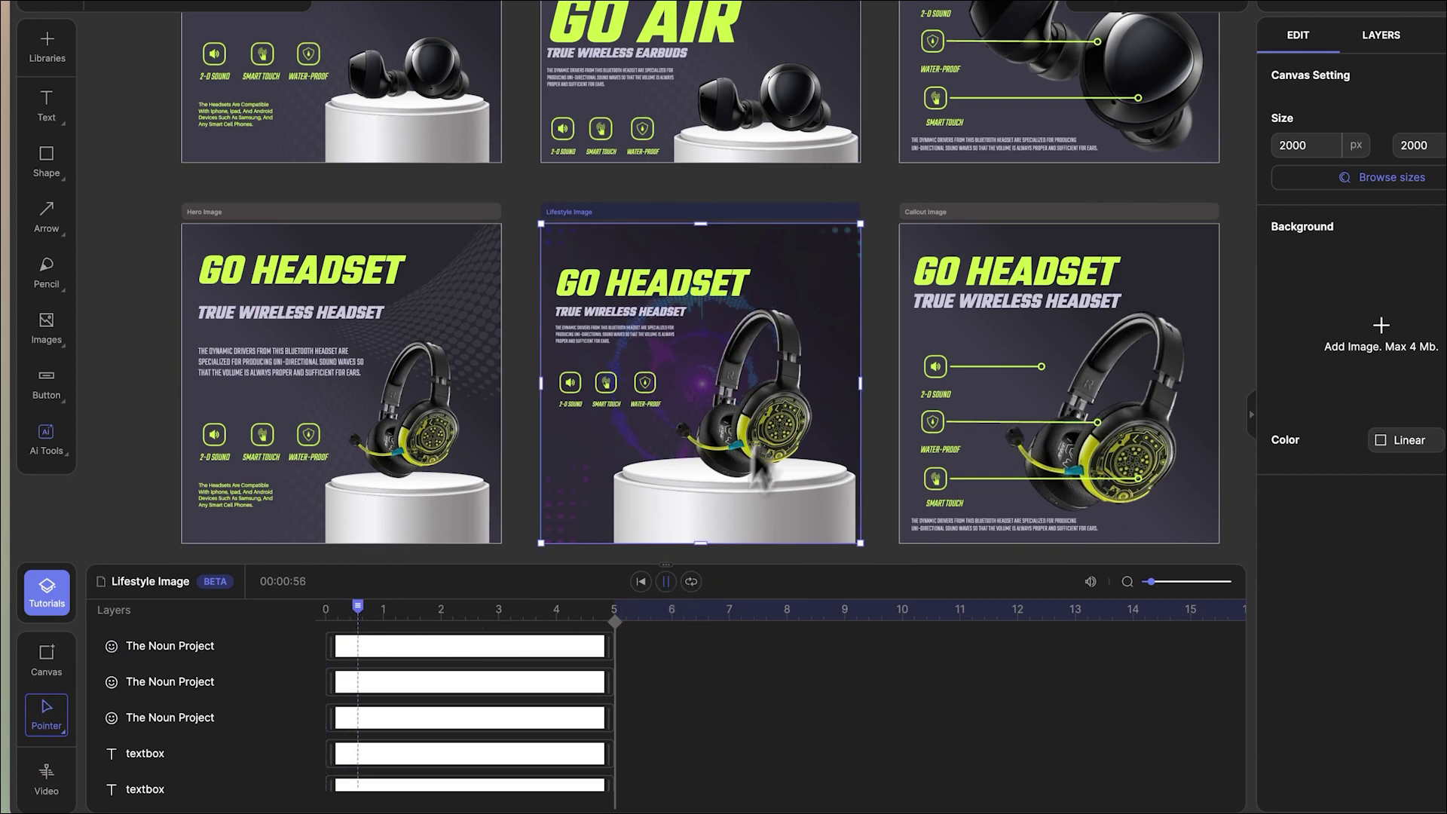
{"action": "scroll", "coordinate": [699, 439], "scroll_direction": "up", "scroll_amount": 2}
- Shorten the GO HEADSET Lifestyle Image timeline to about 4.8 seconds and replay the animation
{"action": "left_click_drag", "start_coordinate": [756, 434], "coordinate": [756, 368]}
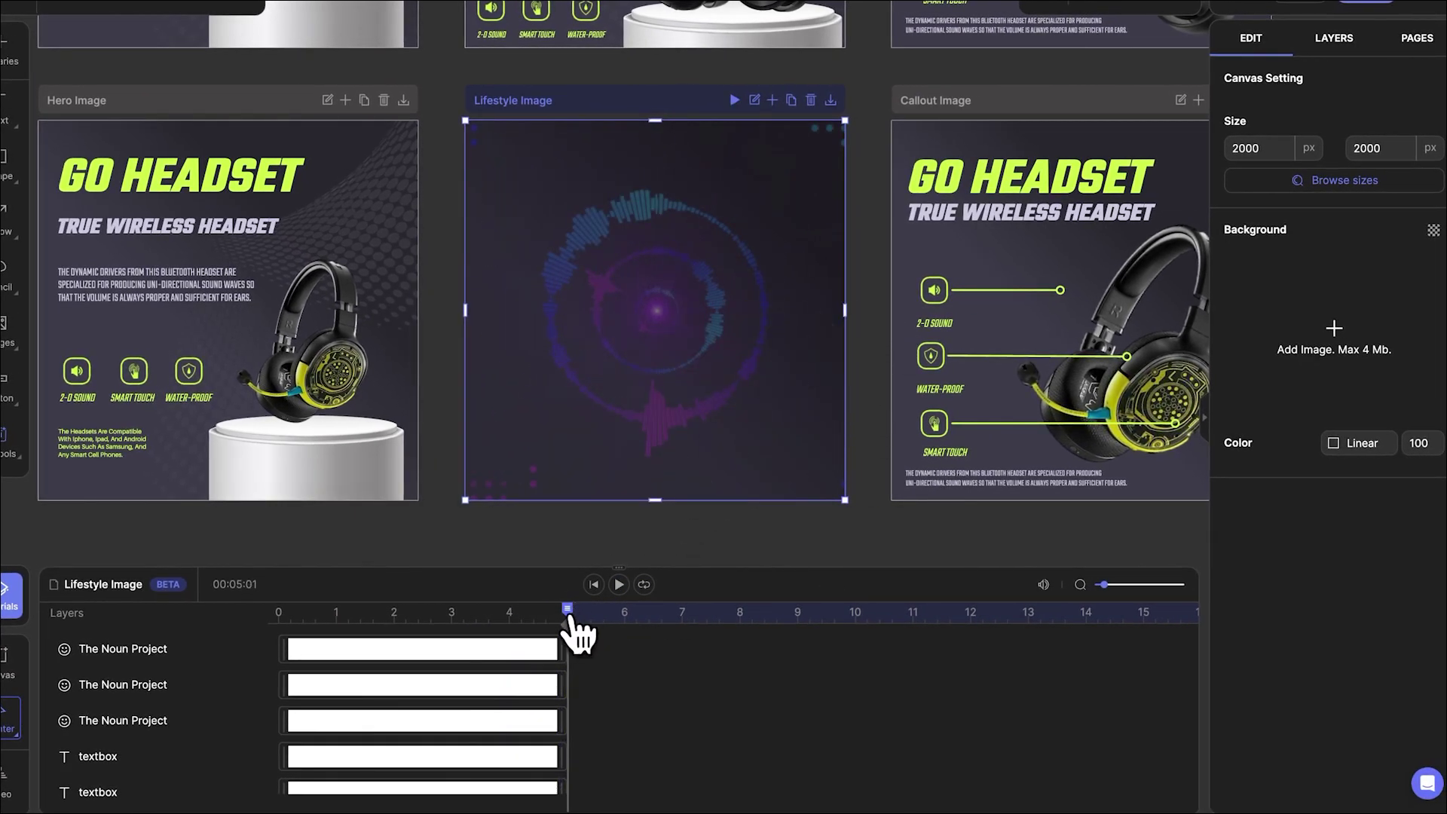
{"action": "left_click_drag", "start_coordinate": [568, 622], "coordinate": [503, 634]}
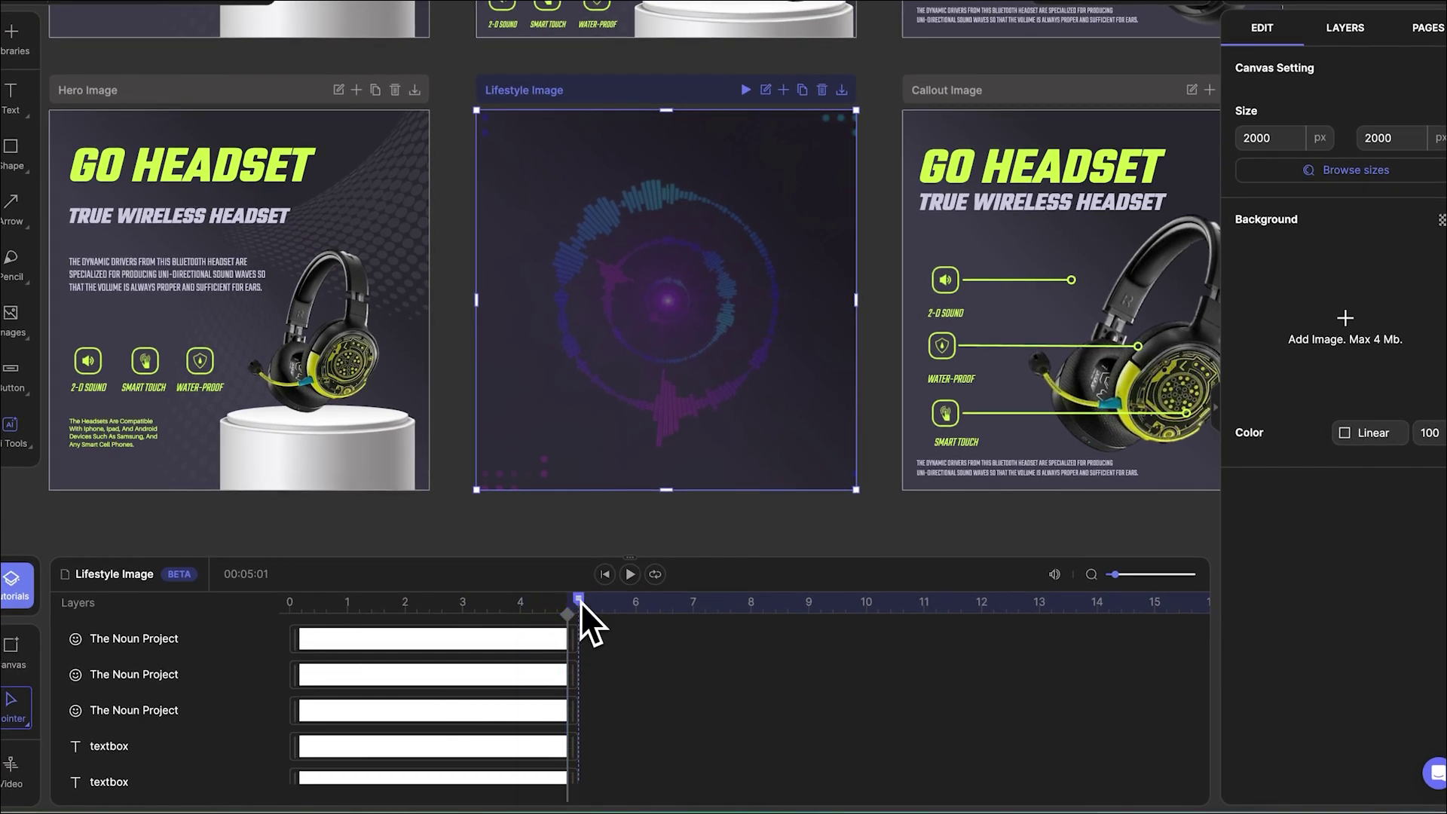
{"action": "left_click", "coordinate": [630, 573]}
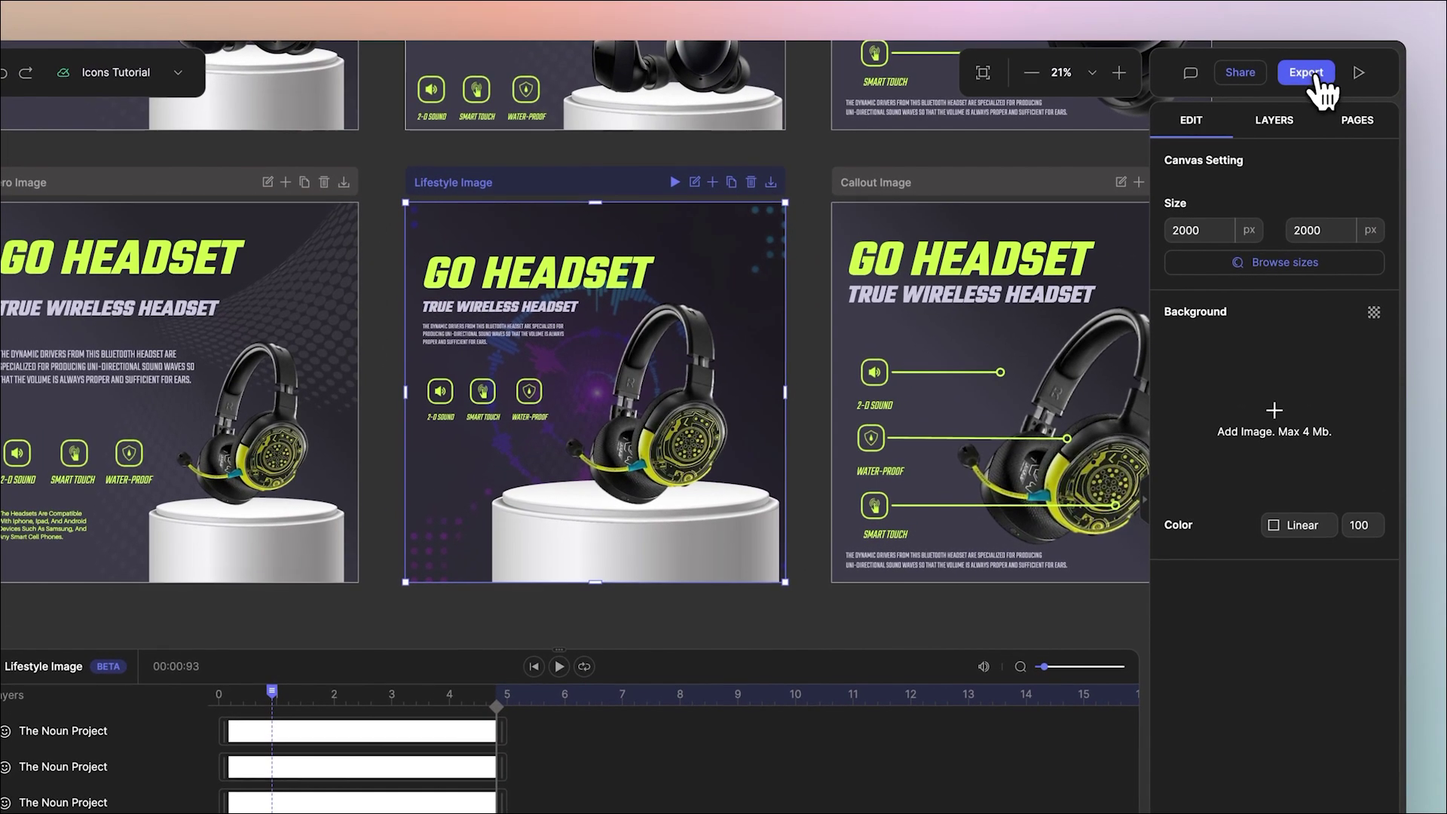
- Review the file type and repeat options for exporting the GO HEADSET Lifestyle Image as a video
{"action": "left_click", "coordinate": [1332, 39]}
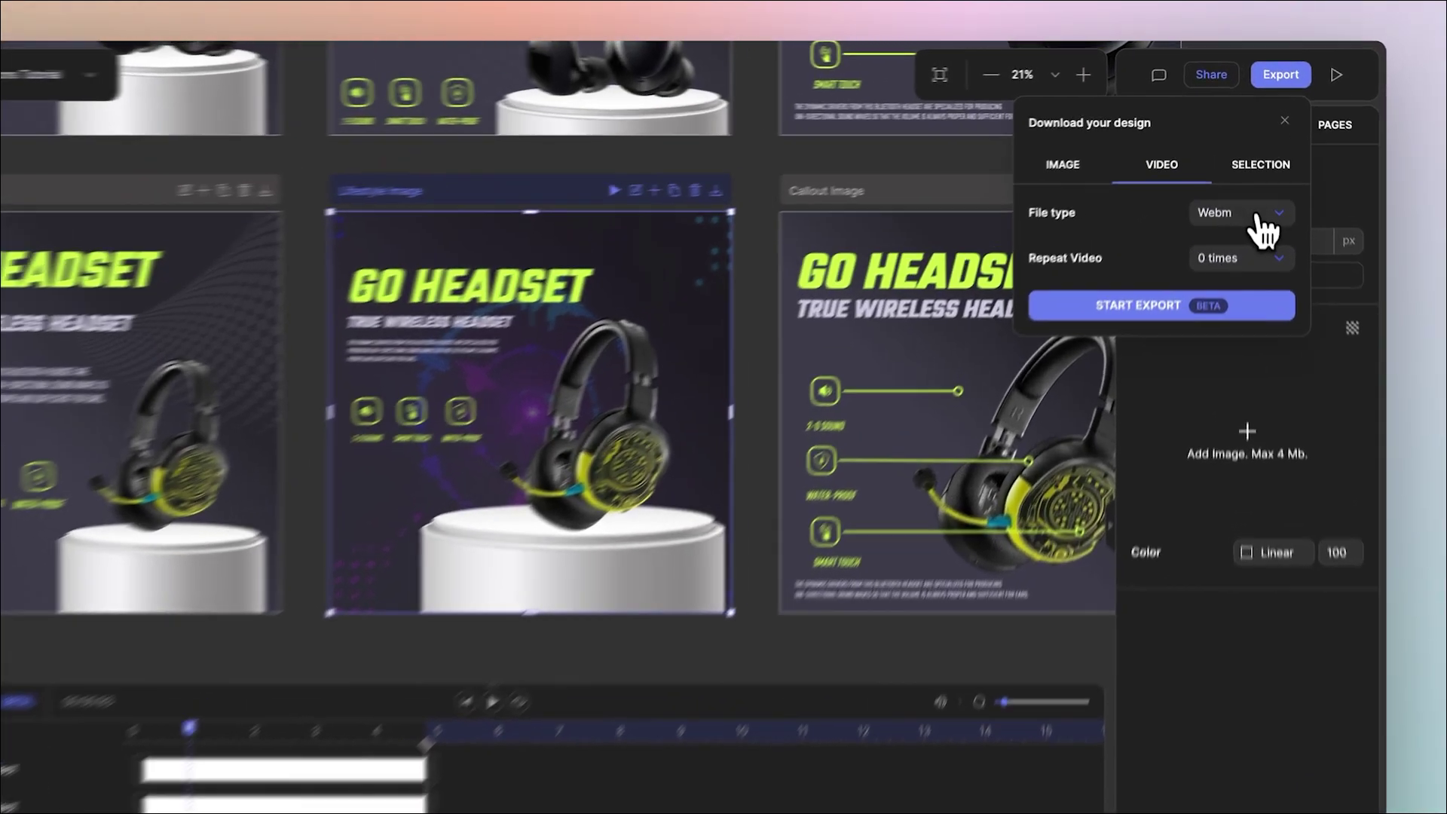
{"action": "left_click", "coordinate": [1247, 181]}
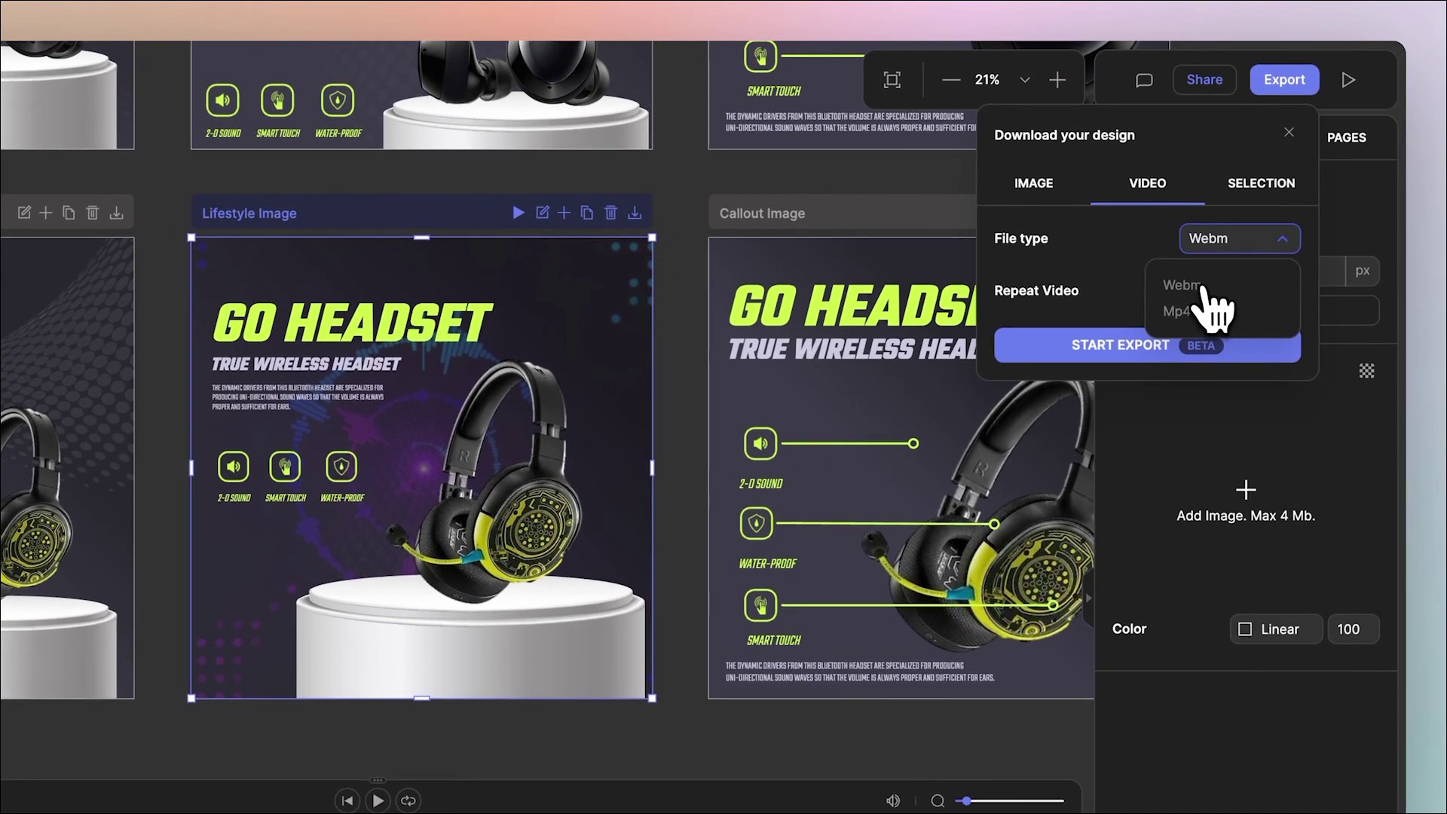
{"action": "left_click", "coordinate": [1153, 295]}
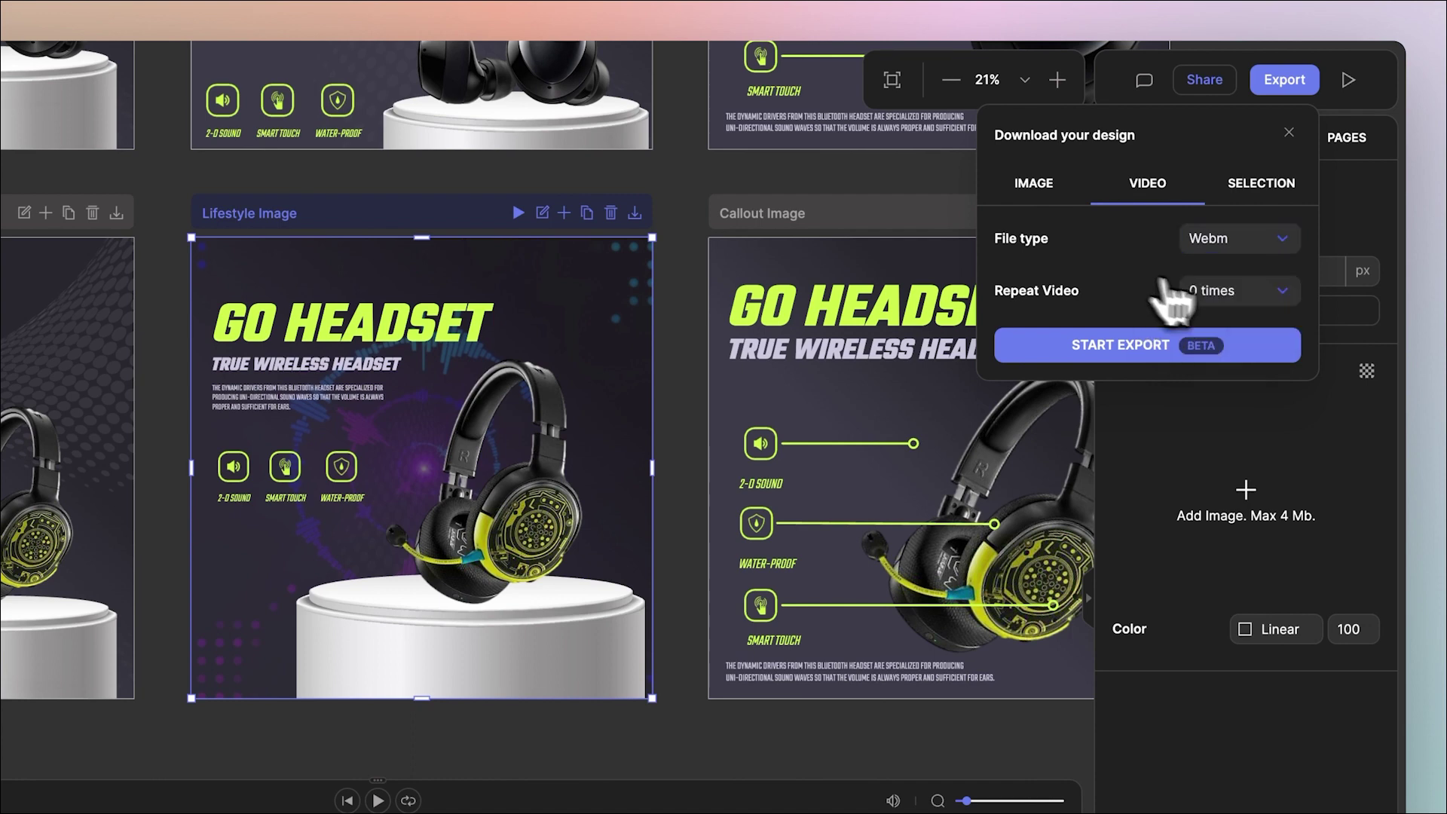
{"action": "left_click", "coordinate": [1228, 294]}
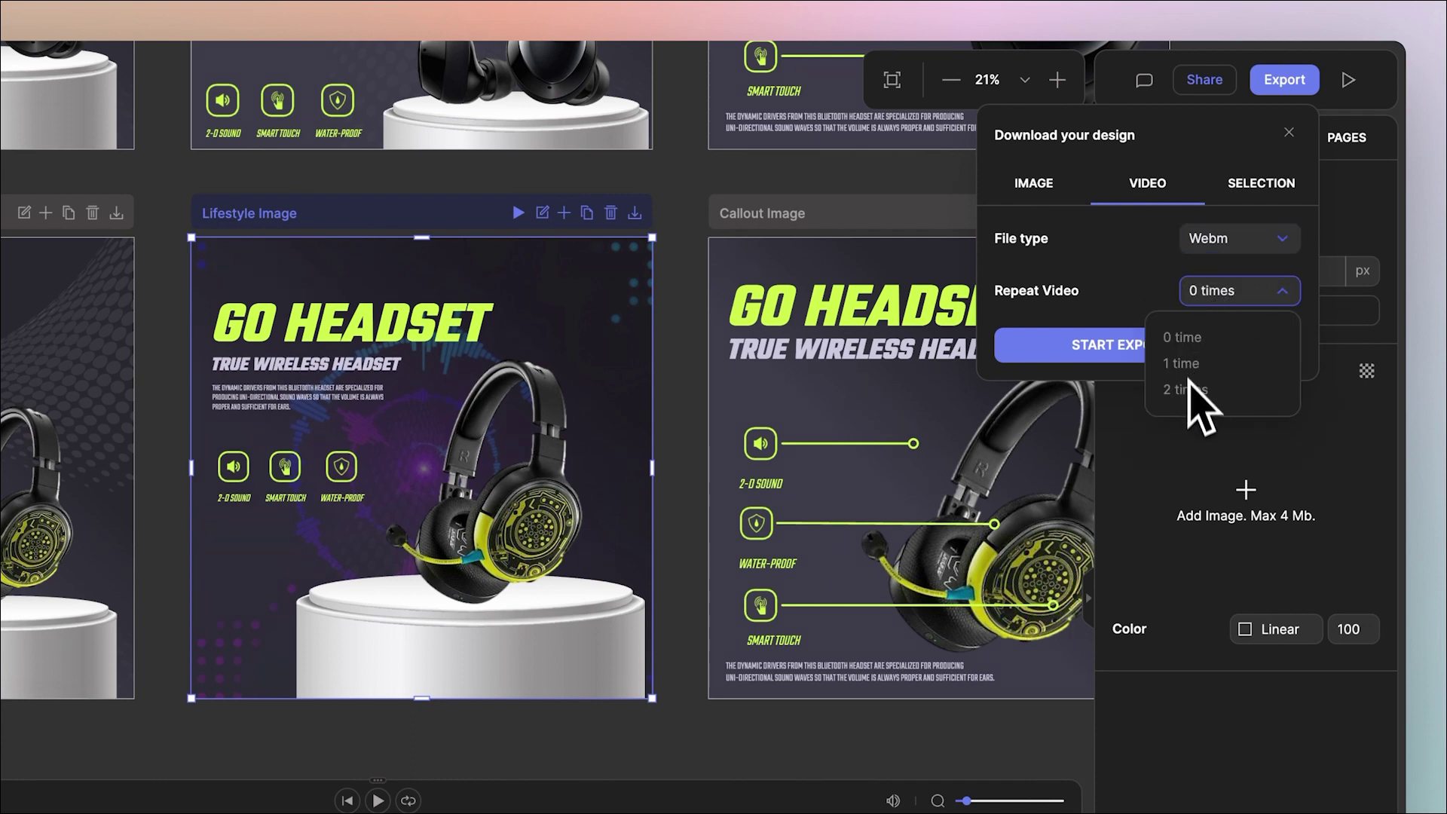
{"action": "left_click", "coordinate": [1128, 297]}
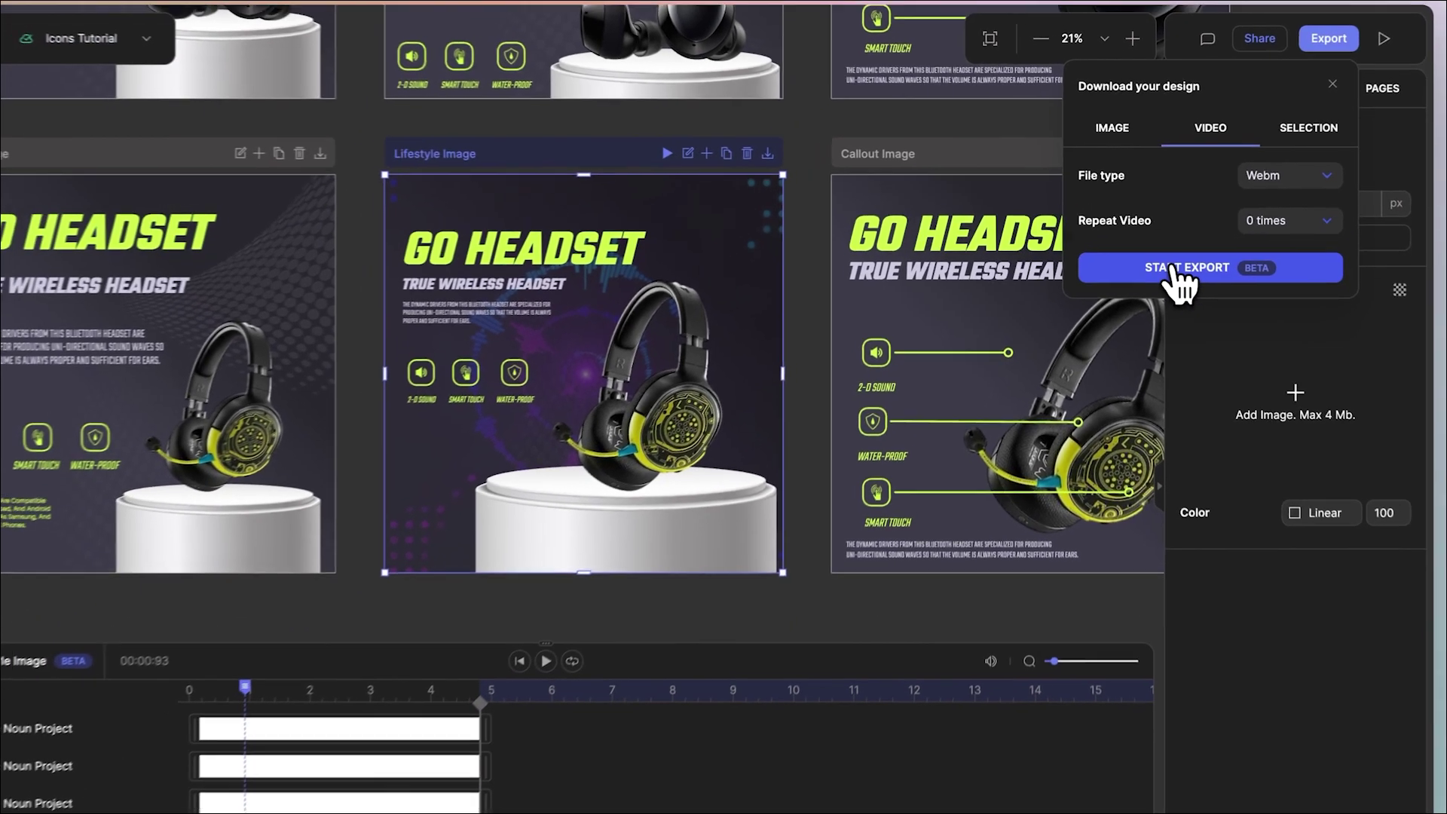
- Try to export the GO HEADSET Lifestyle Image animation as a Webm video with 0 repeats
{"action": "left_click", "coordinate": [1106, 346]}
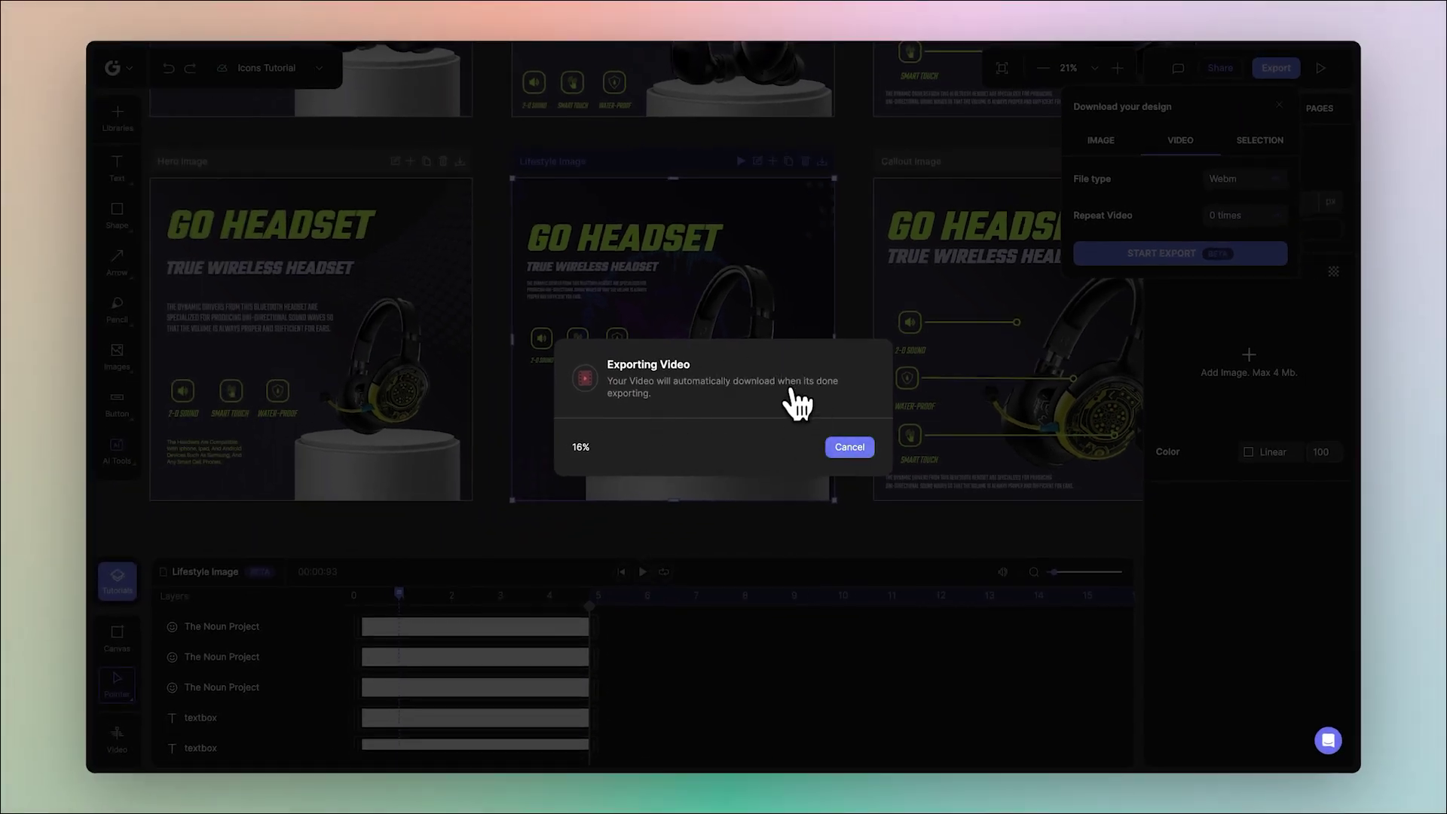
{"action": "left_click", "coordinate": [849, 449]}
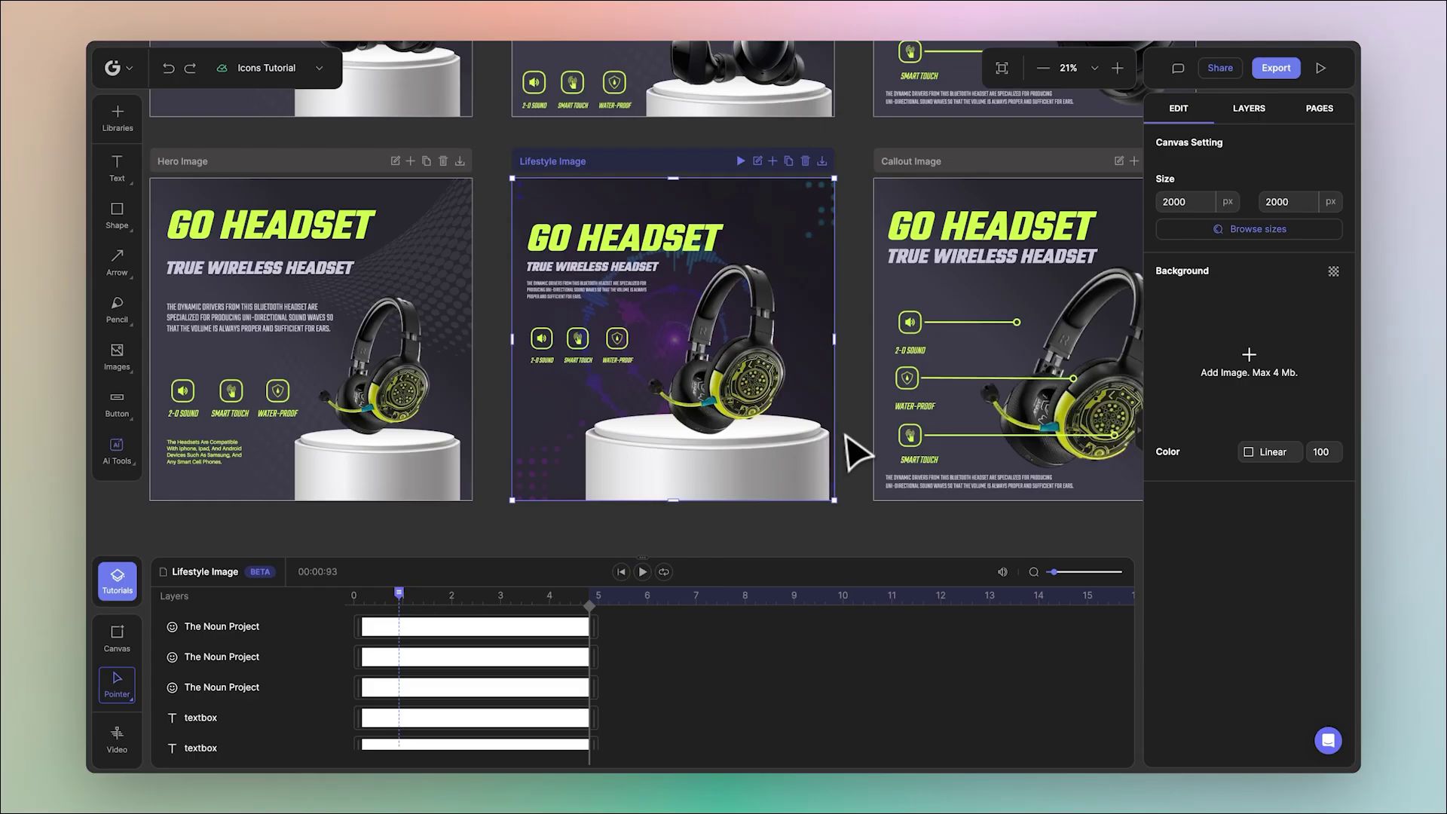
{"action": "left_click", "coordinate": [846, 518]}
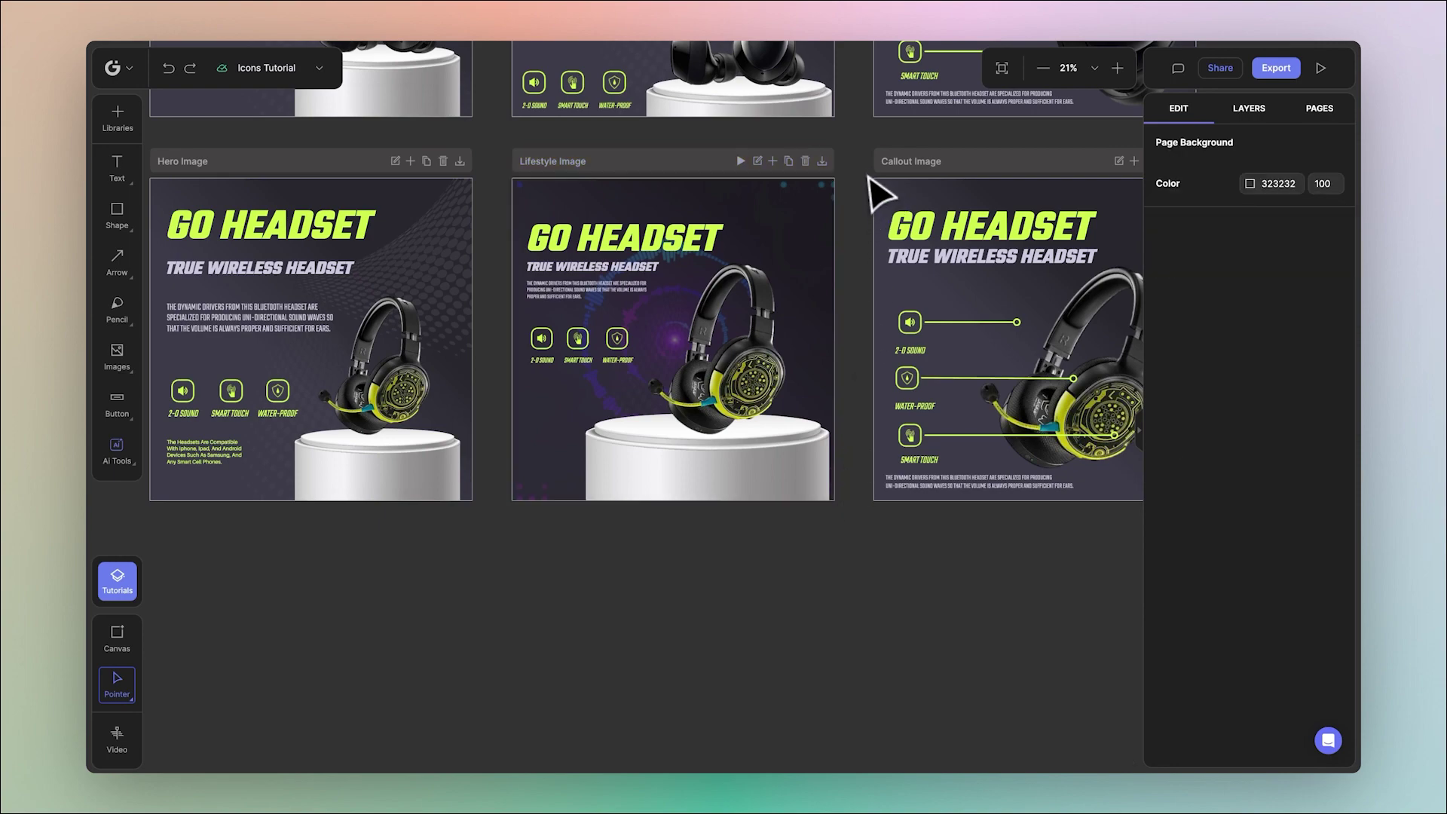
- Select the earbuds image on the GO AIR Lifestyle Image canvas
{"action": "left_click_drag", "start_coordinate": [863, 164], "coordinate": [778, 314]}
{"action": "scroll", "coordinate": [778, 312], "scroll_direction": "down", "scroll_amount": 2}
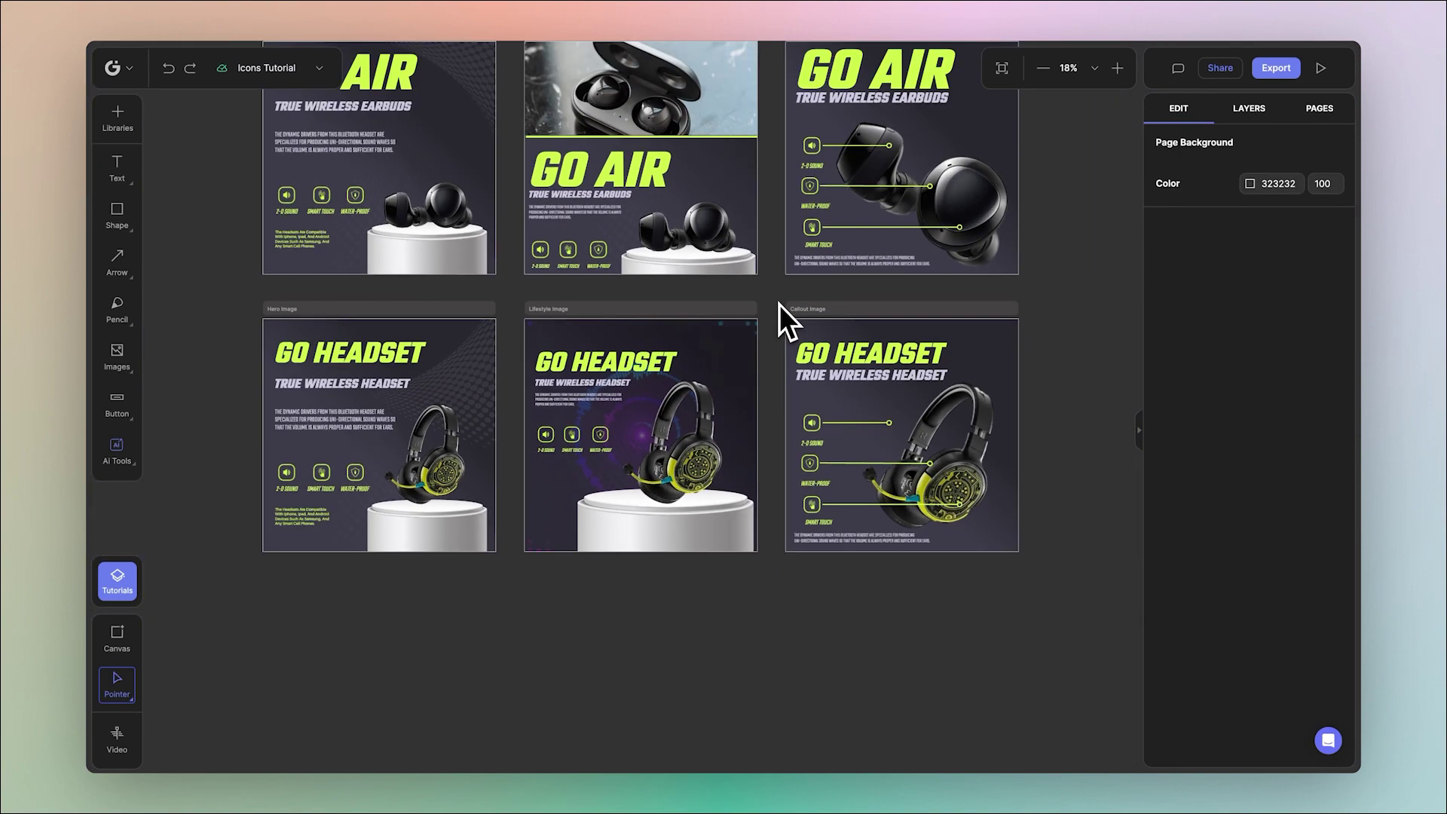
{"action": "left_click_drag", "start_coordinate": [778, 253], "coordinate": [729, 372]}
{"action": "scroll", "coordinate": [728, 371], "scroll_direction": "down", "scroll_amount": 1}
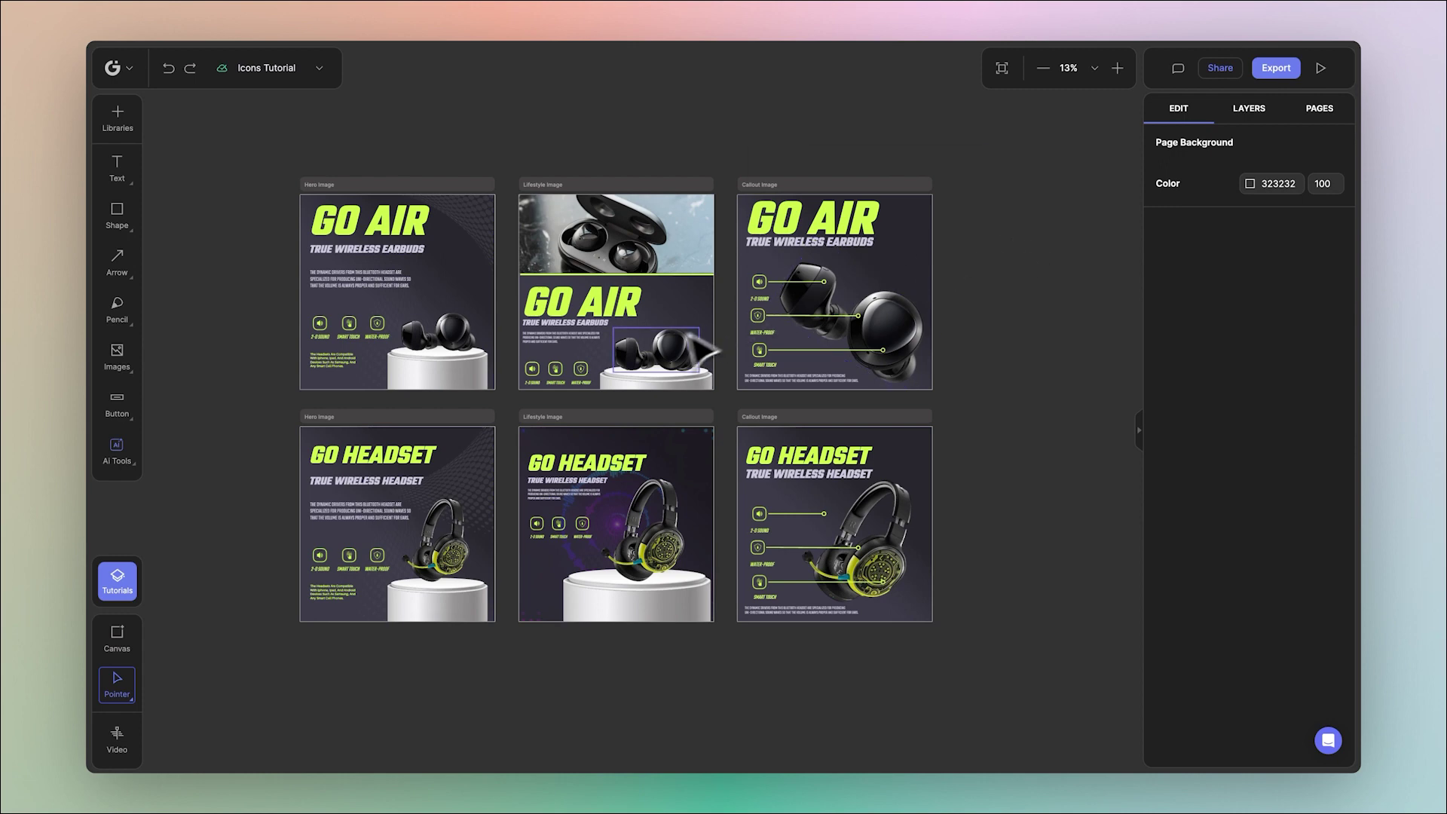
{"action": "left_click", "coordinate": [652, 344]}
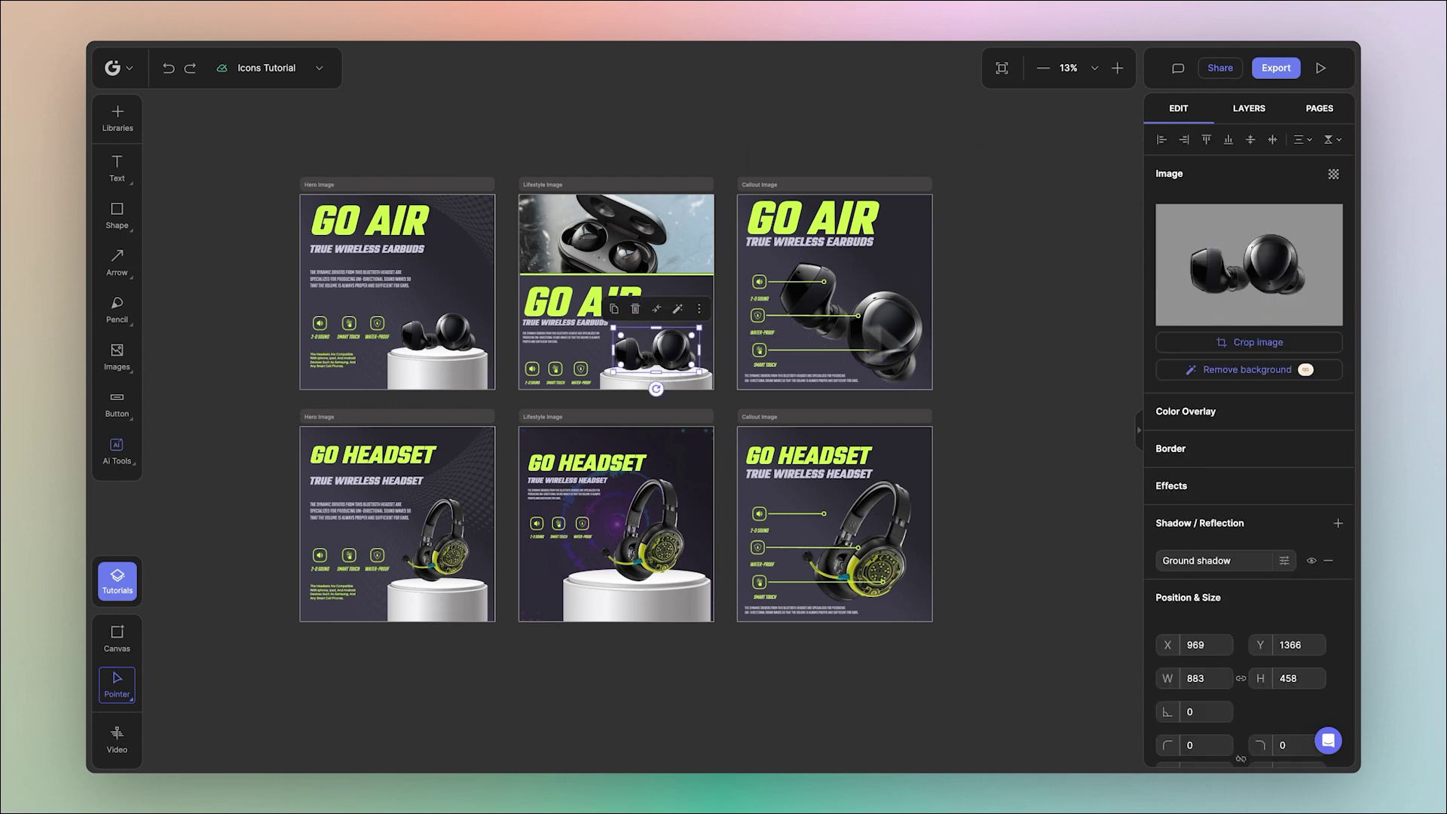
- Export only the selected earbuds image as a Transparent PNG at 1x size
{"action": "left_click", "coordinate": [1279, 67]}
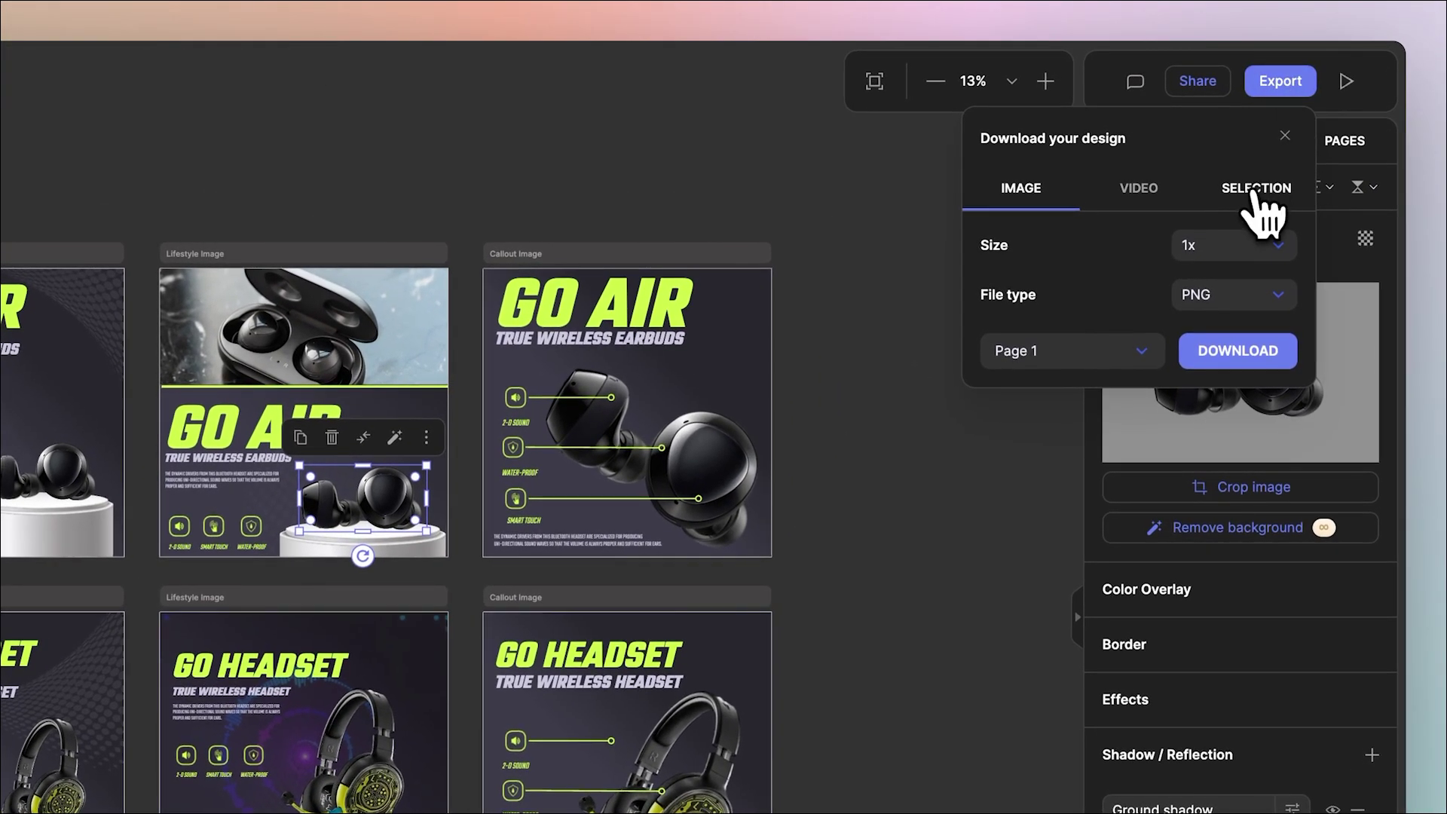
{"action": "left_click", "coordinate": [1255, 192]}
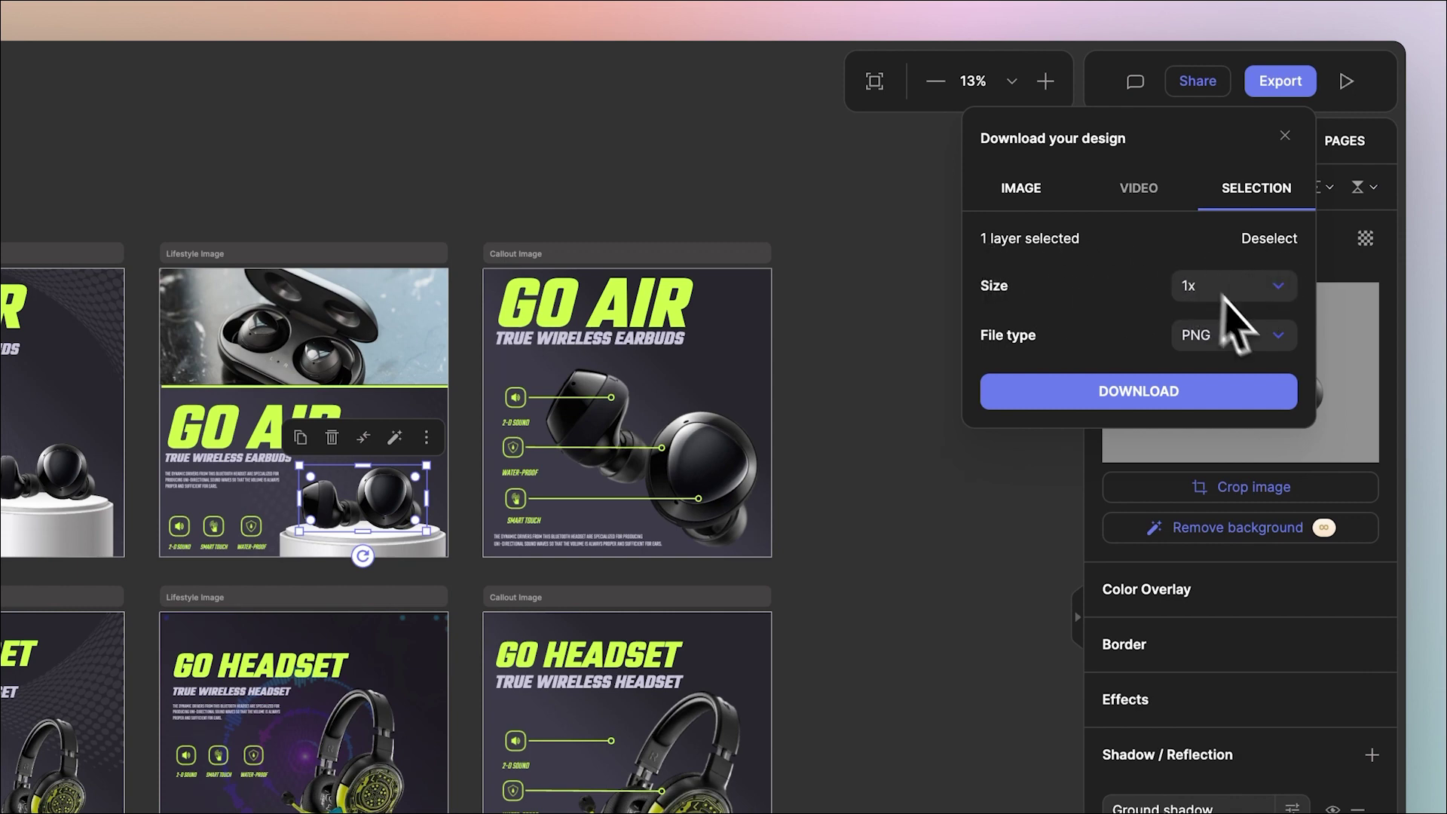
{"action": "left_click", "coordinate": [1228, 342]}
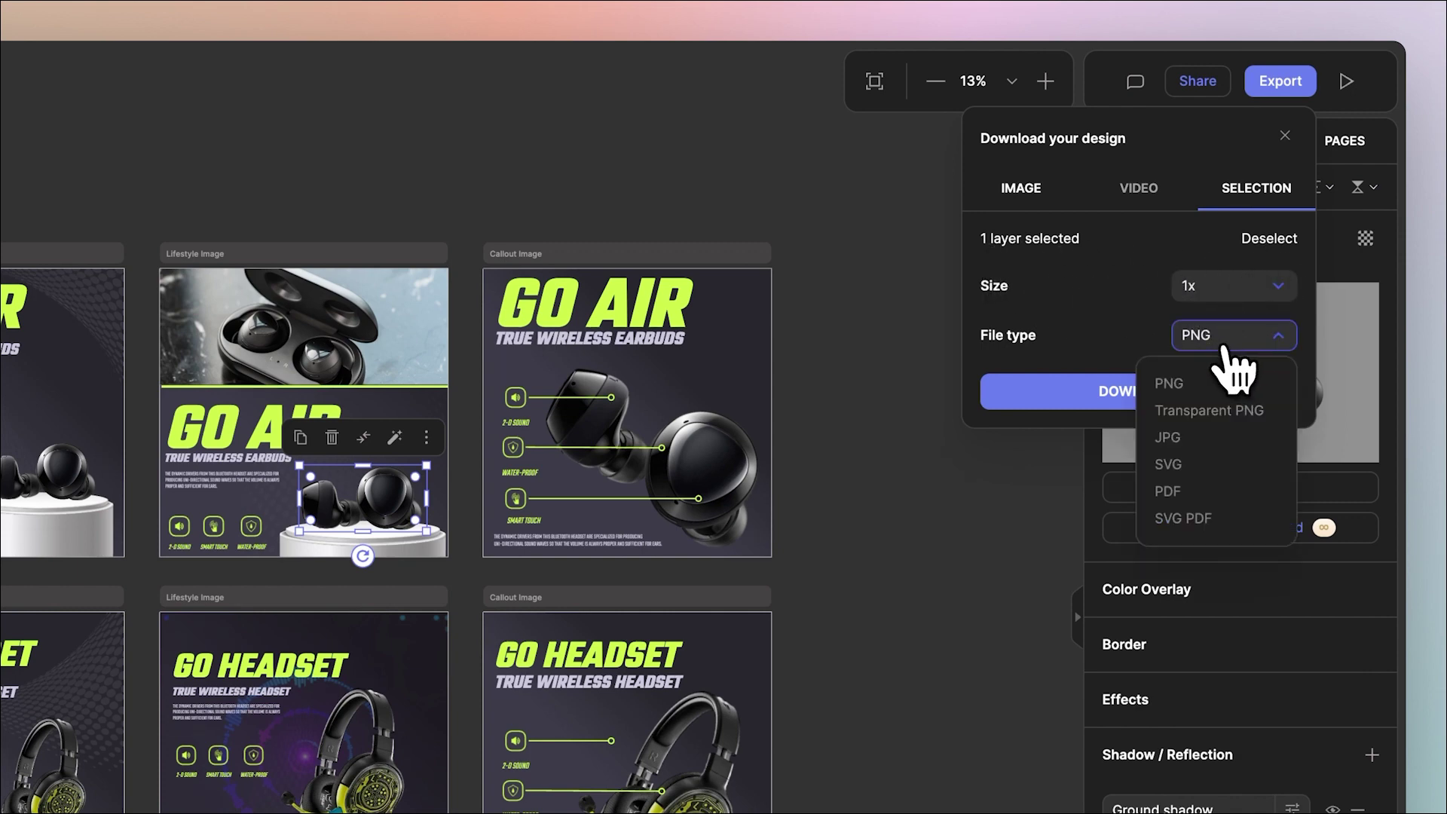
{"action": "left_click", "coordinate": [1208, 410]}
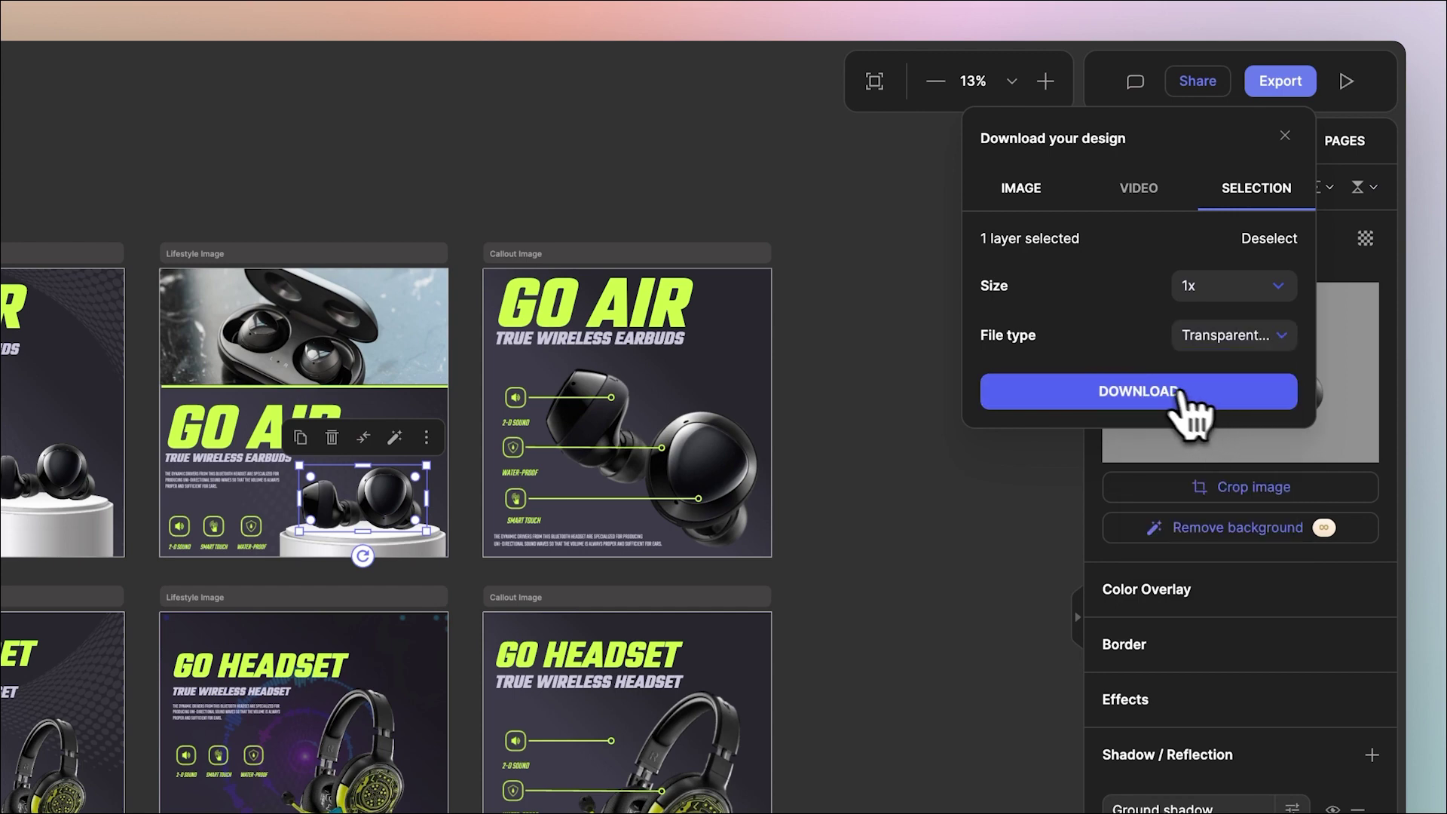
{"action": "left_click", "coordinate": [1152, 388]}
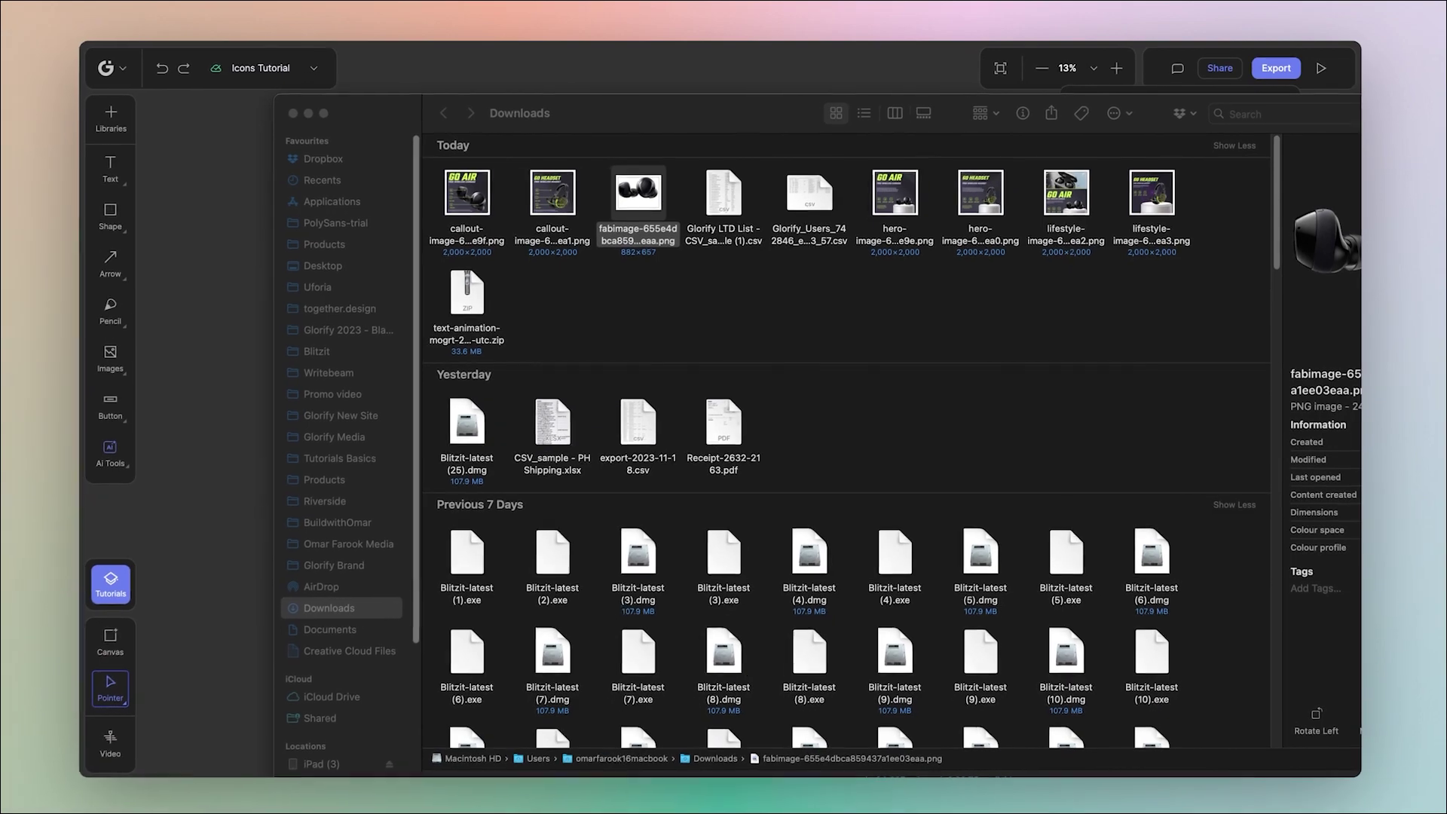
- Inspect the exported earbuds PNG in the preview, and close both the preview and the Downloads folder
{"action": "left_click_drag", "start_coordinate": [490, 43], "coordinate": [612, 97]}
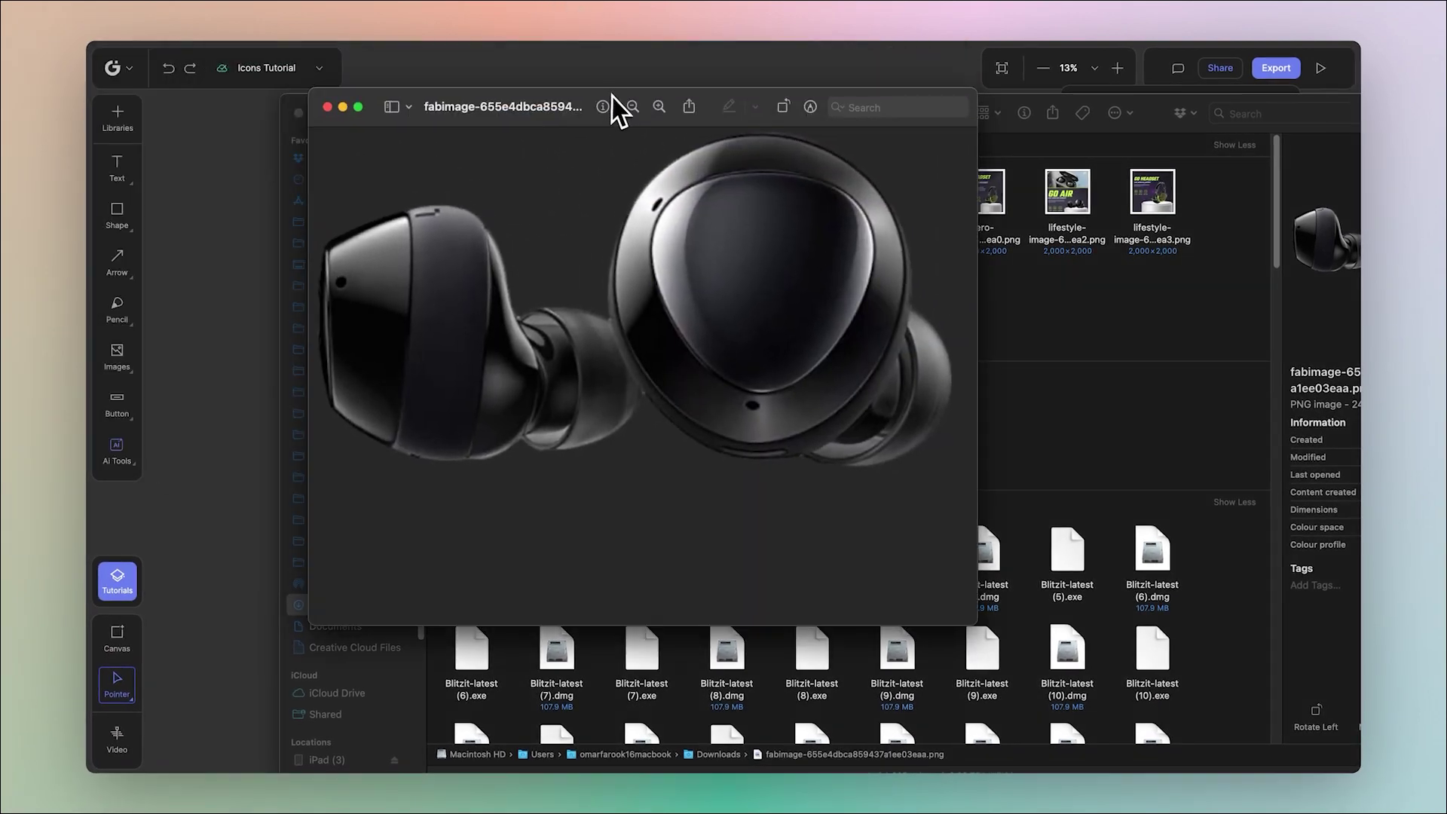
{"action": "left_click", "coordinate": [328, 106]}
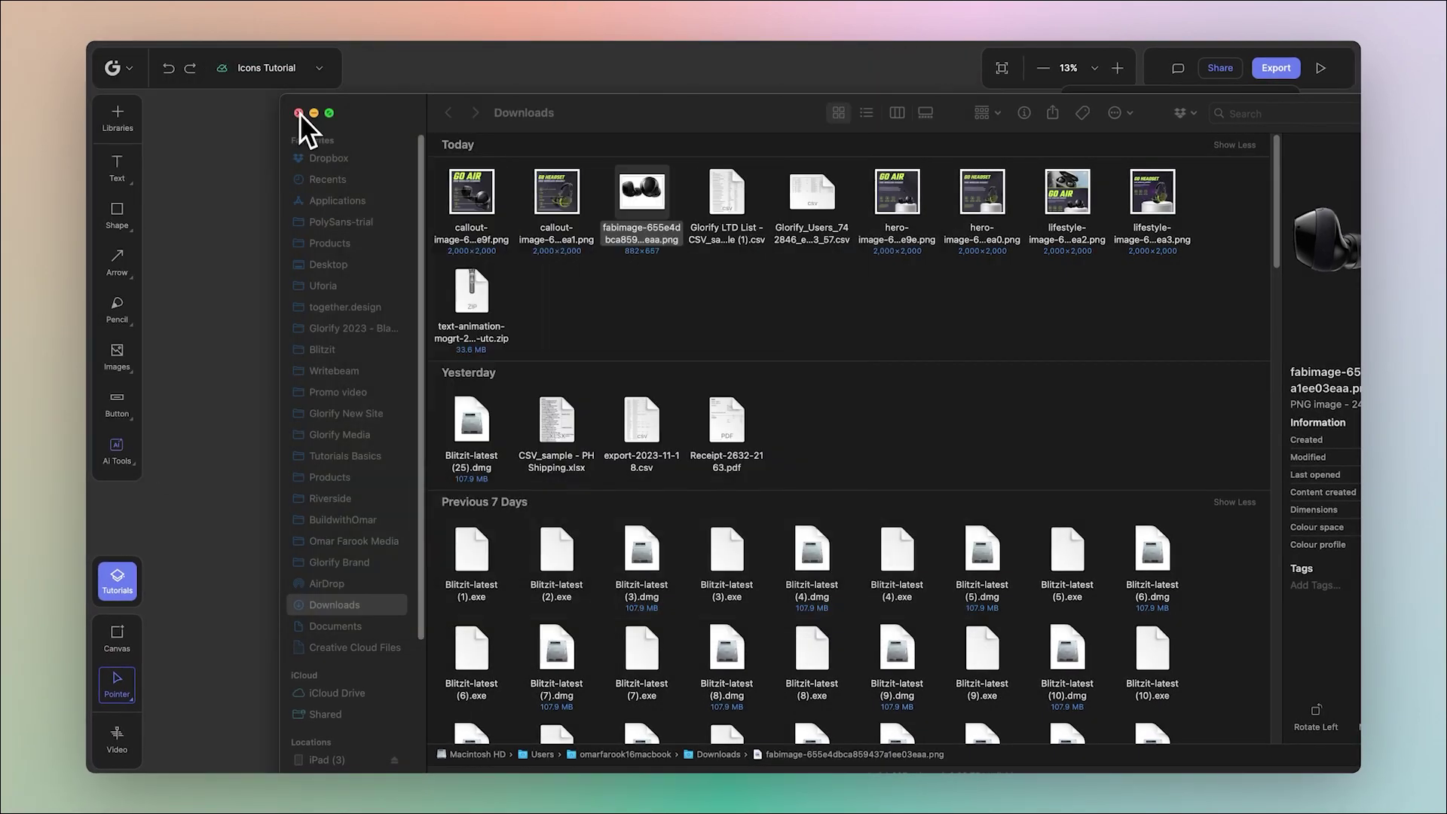
{"action": "left_click", "coordinate": [299, 113]}
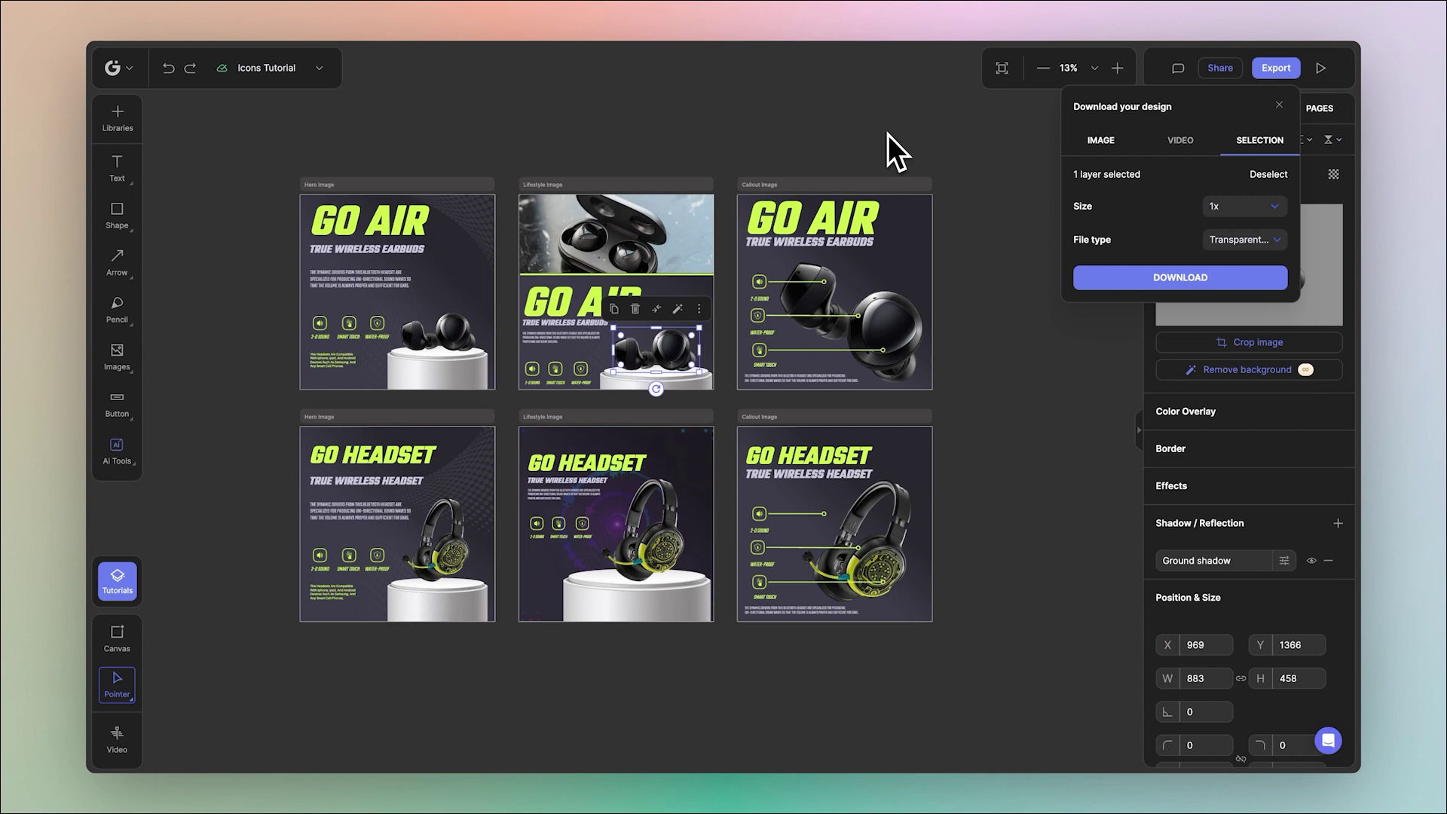
- Select the GO HEADSET Lifestyle Image canvas and review the file types for exporting it as a selection
{"action": "left_click", "coordinate": [1100, 142]}
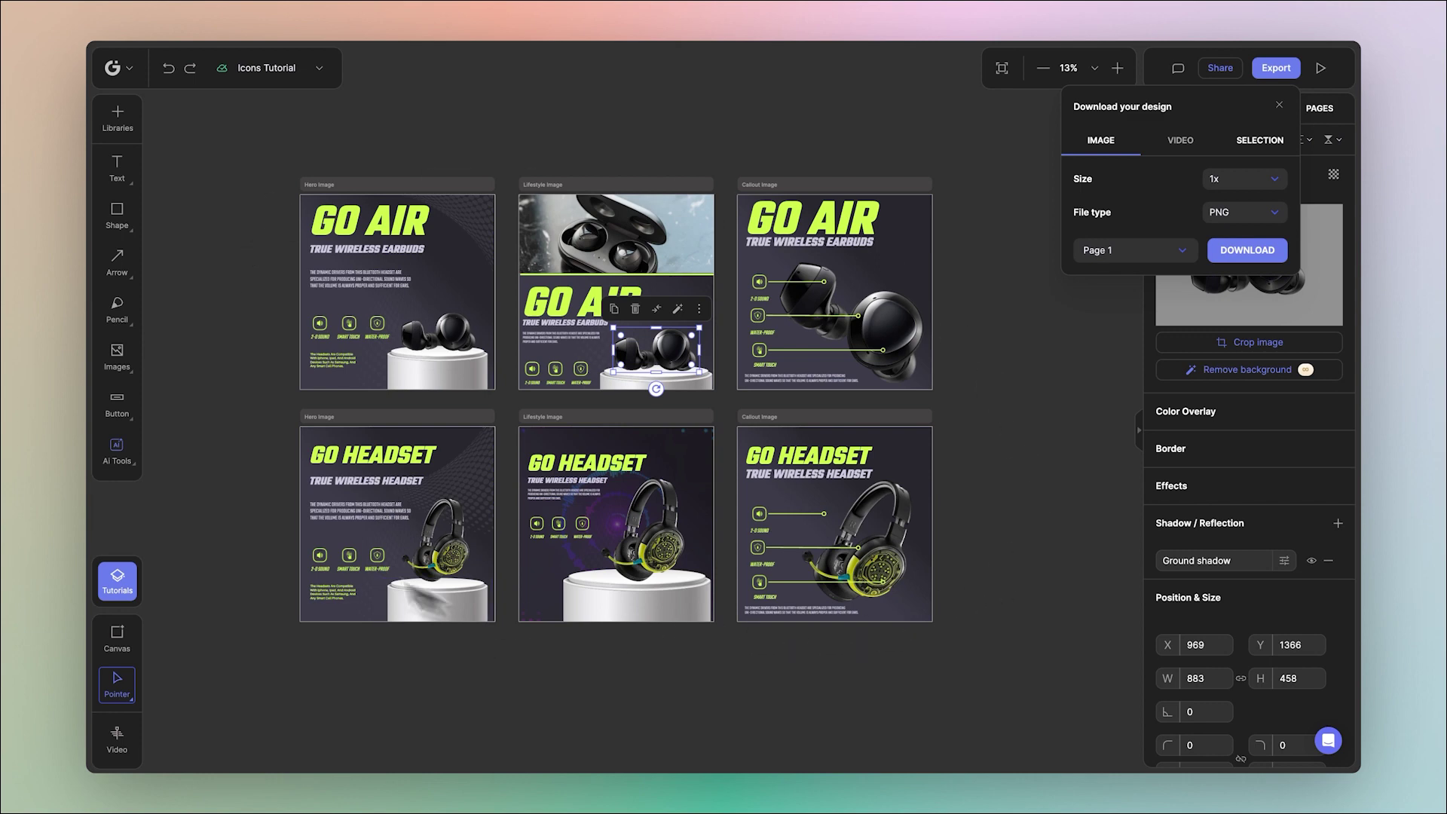
{"action": "left_click", "coordinate": [579, 420]}
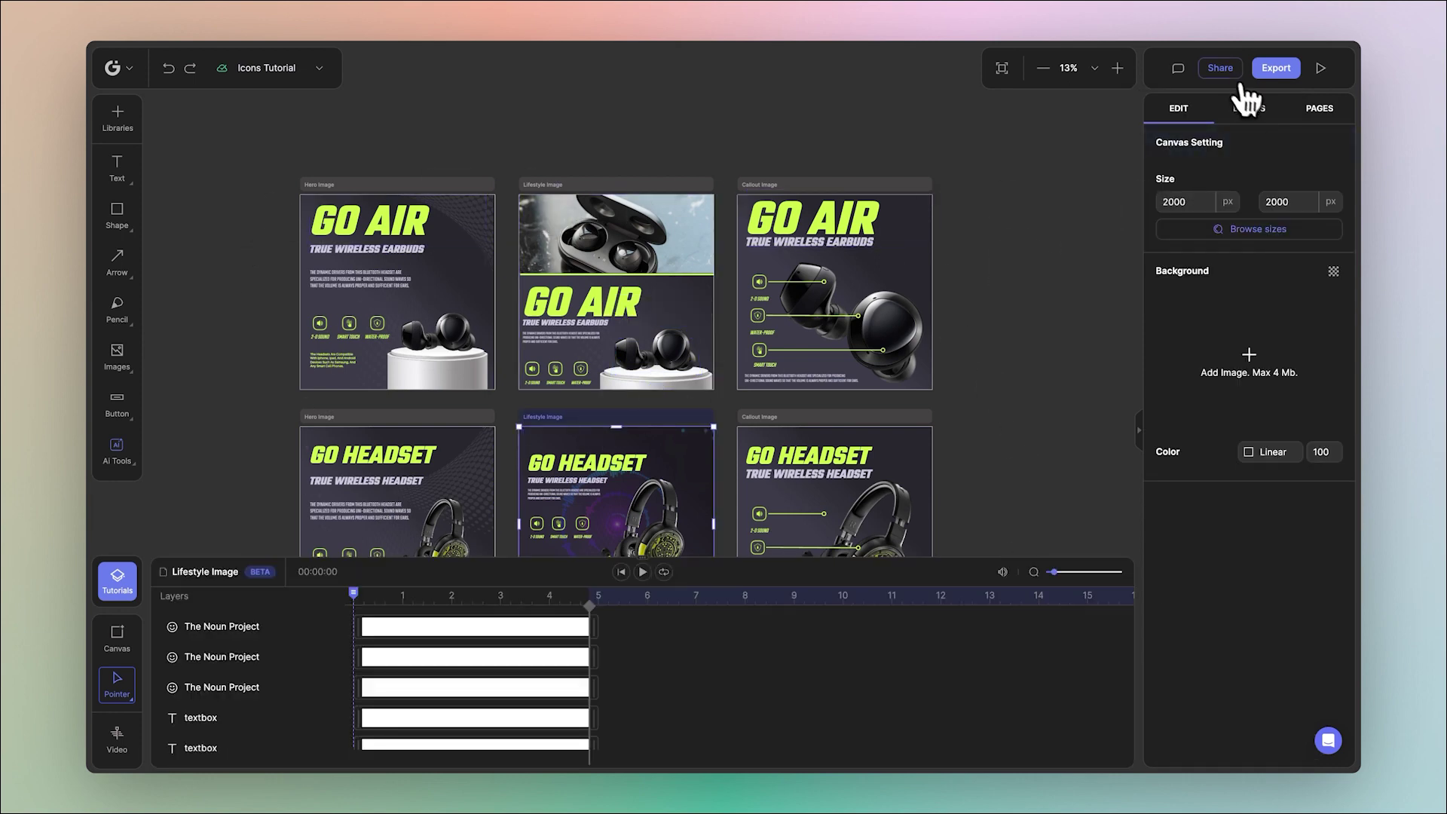
{"action": "left_click", "coordinate": [1276, 67]}
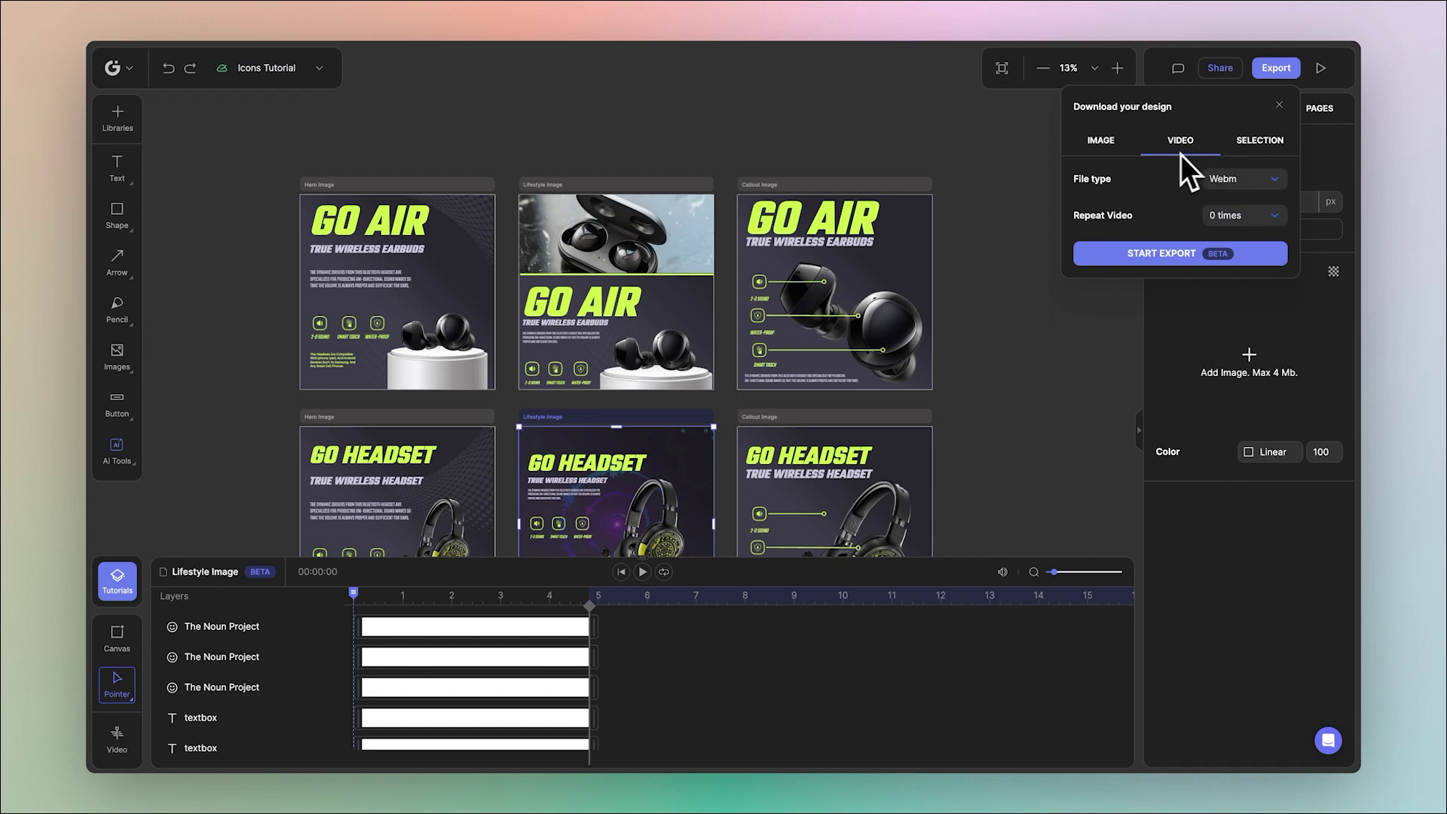
{"action": "left_click", "coordinate": [1269, 146]}
{"action": "left_click", "coordinate": [1236, 241]}
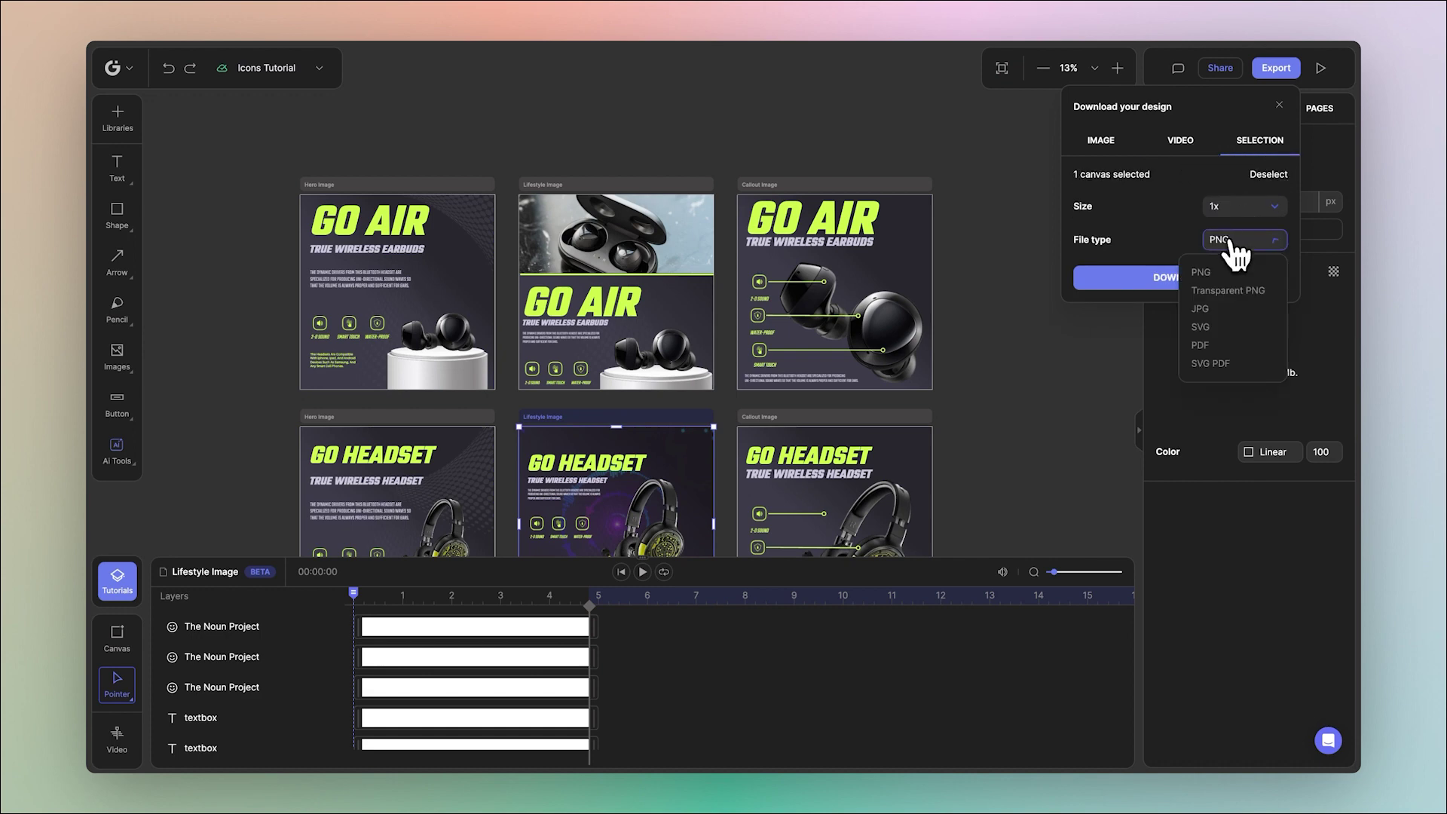
{"action": "left_click", "coordinate": [1228, 241]}
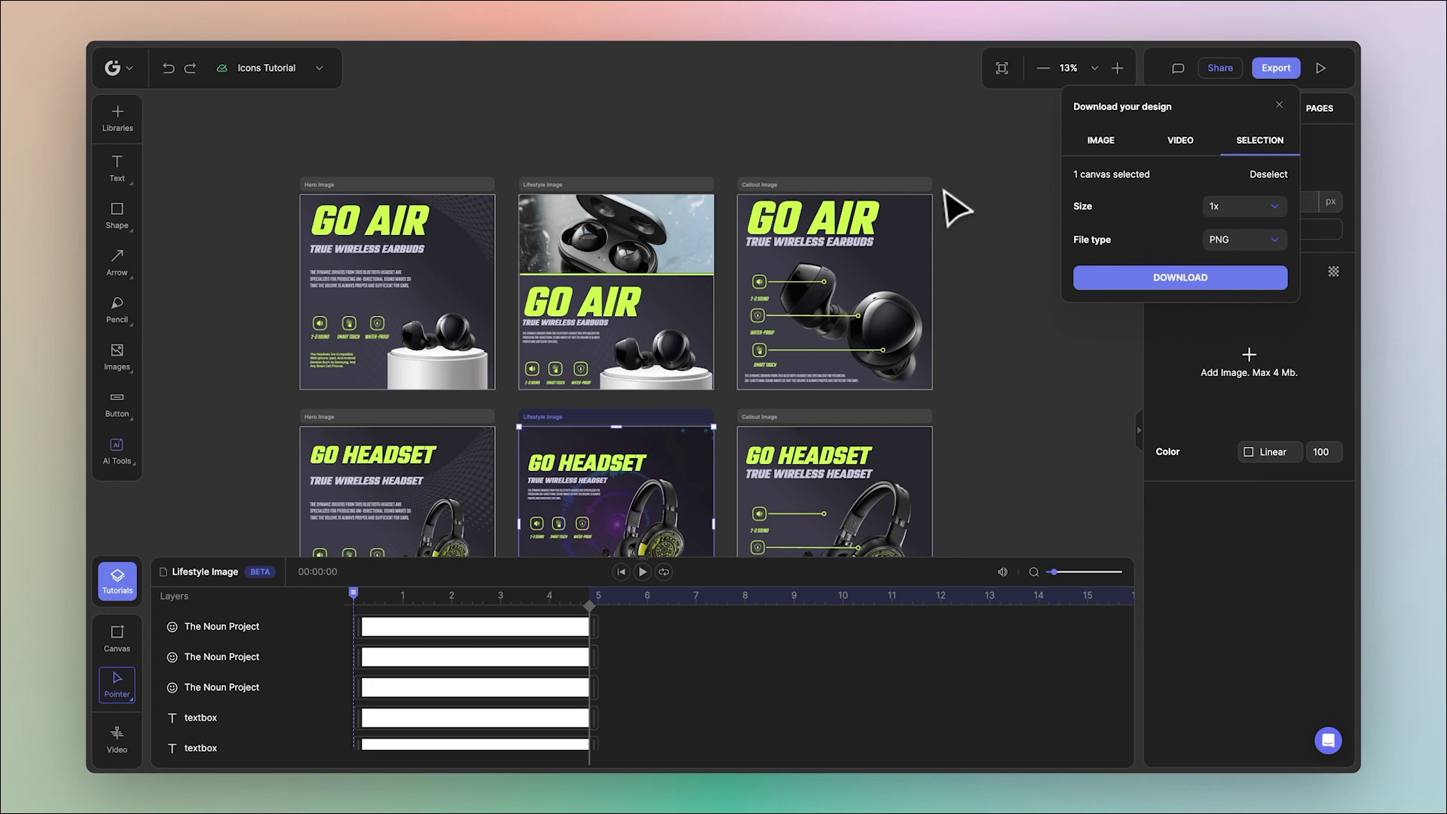
- Select the GO AIR Callout Image canvas as the export selection, and switch the selection to its GO AIR title text
{"action": "left_click", "coordinate": [670, 185]}
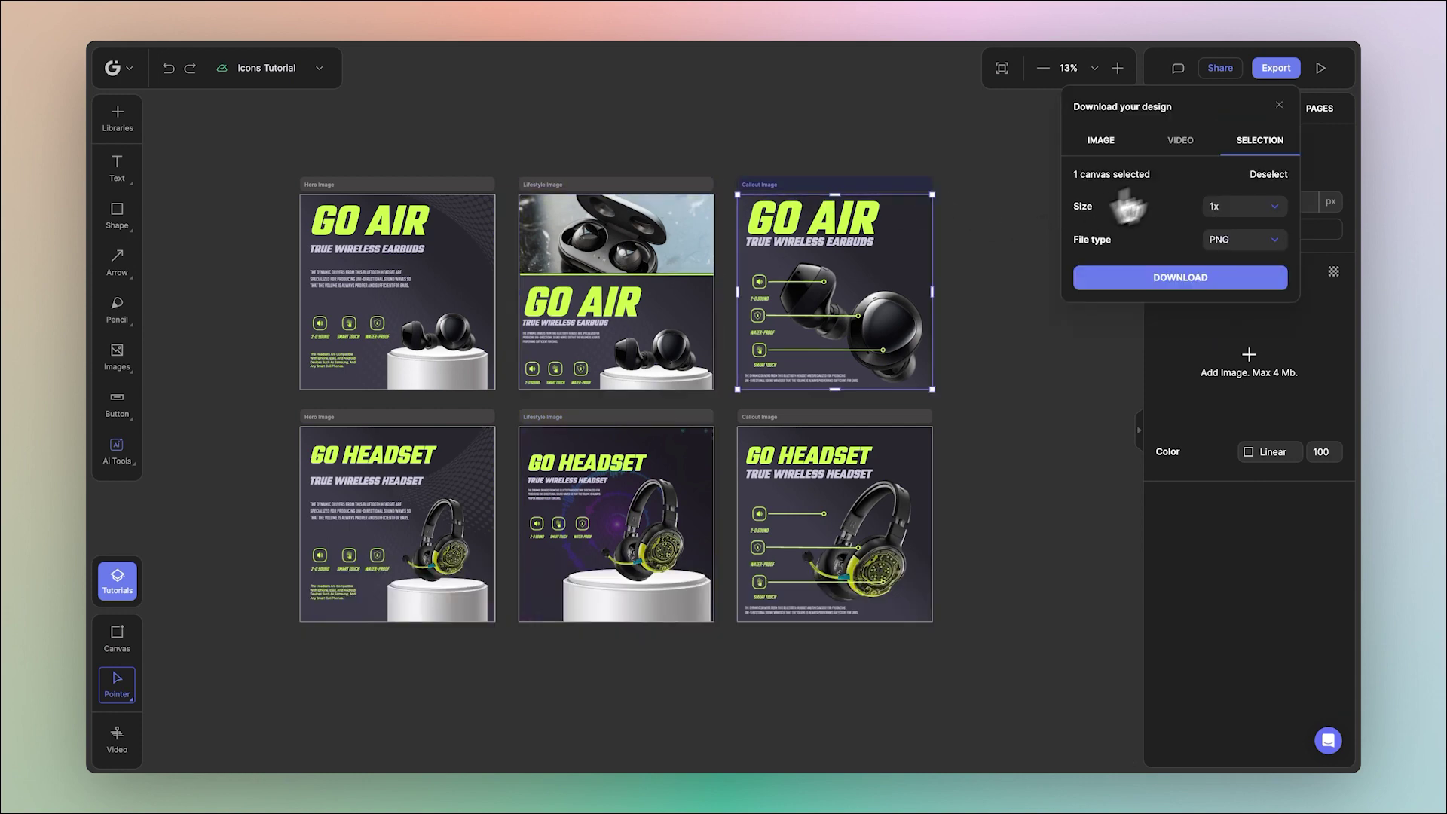
{"action": "left_click", "coordinate": [830, 224]}
{"action": "left_click", "coordinate": [858, 171]}
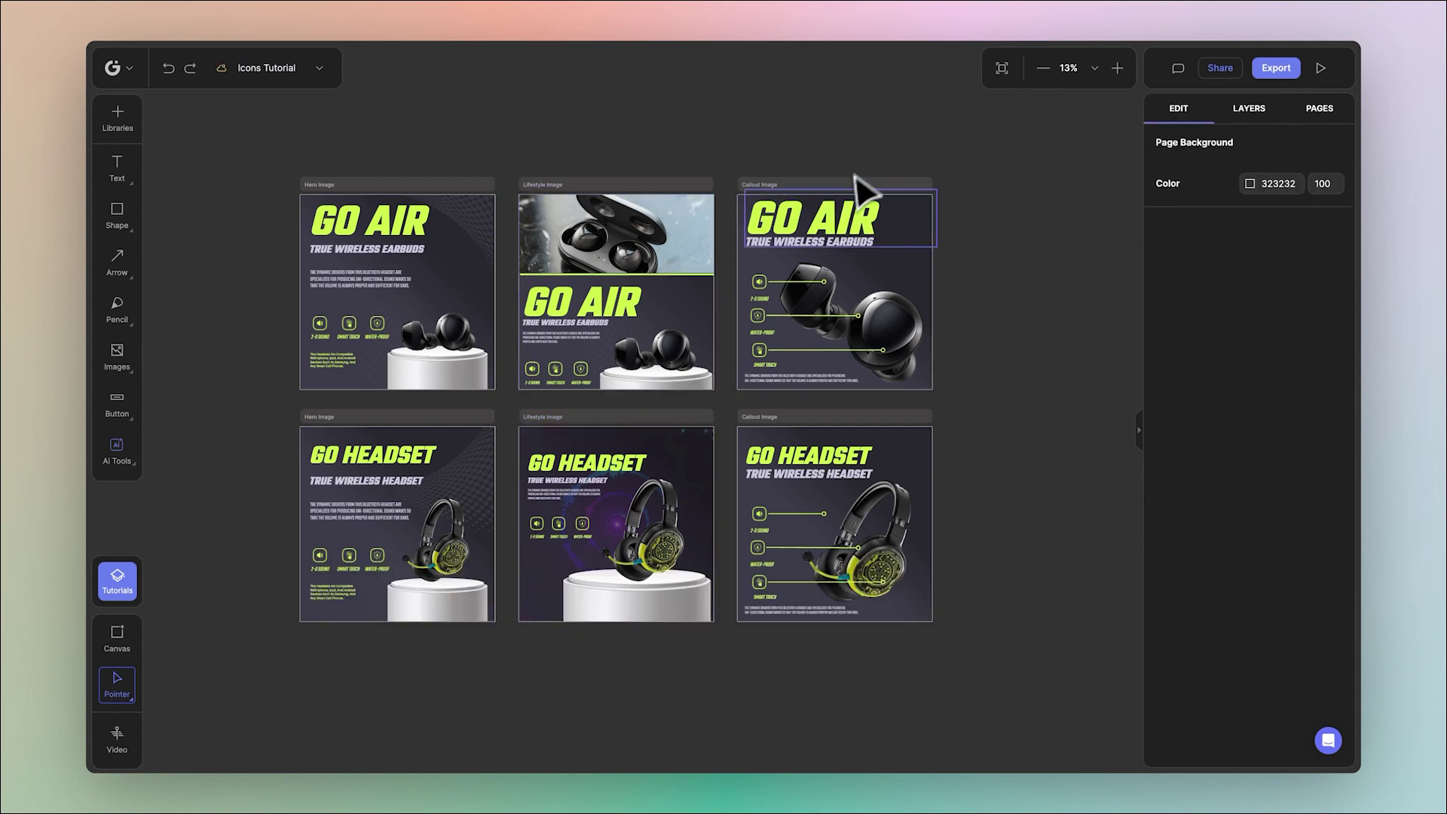
{"action": "left_click", "coordinate": [863, 197]}
- Review the file types for exporting Page 1 as an image, close the export options and clear the selection
{"action": "left_click", "coordinate": [1274, 69]}
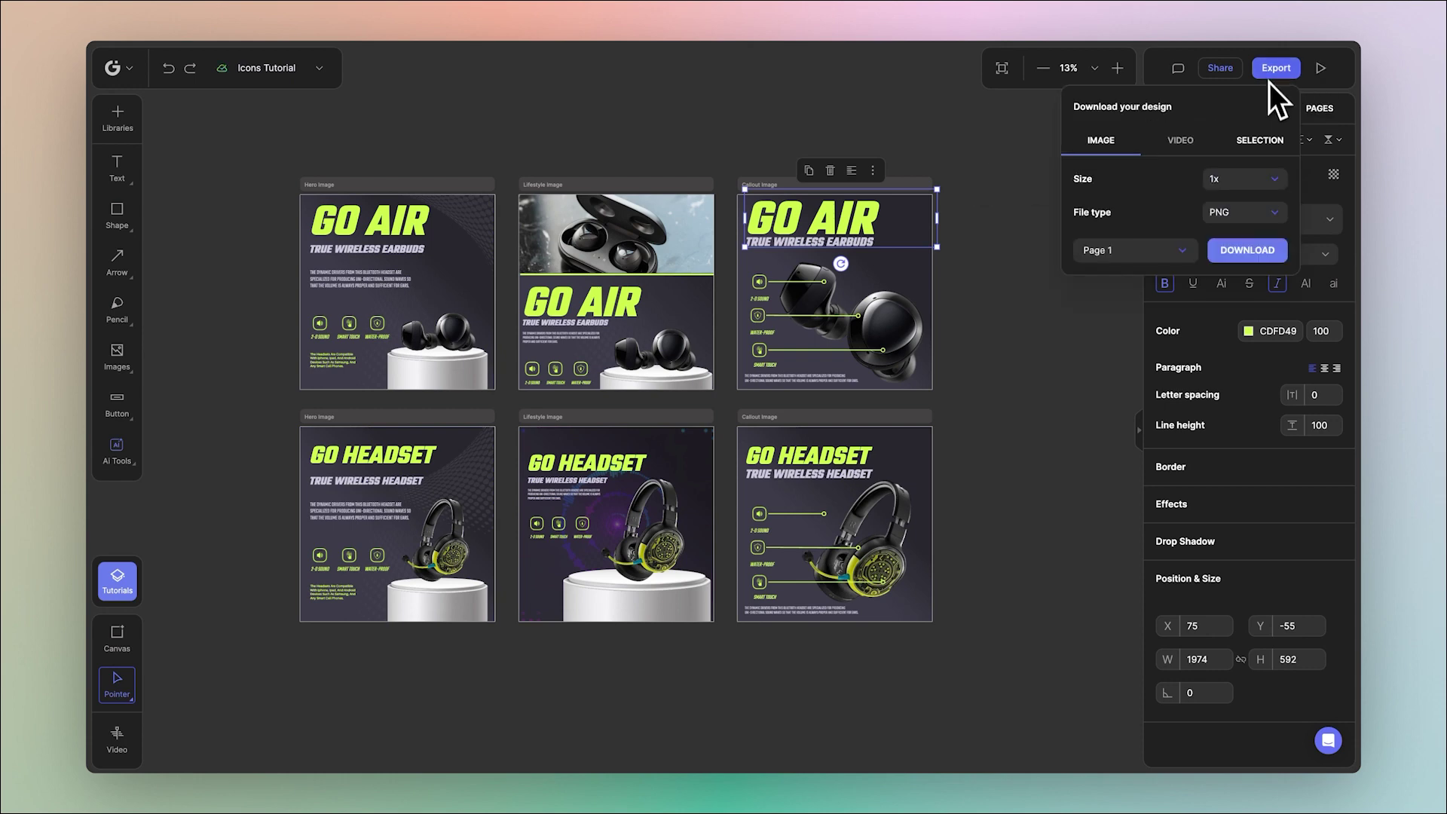
{"action": "left_click", "coordinate": [1250, 221]}
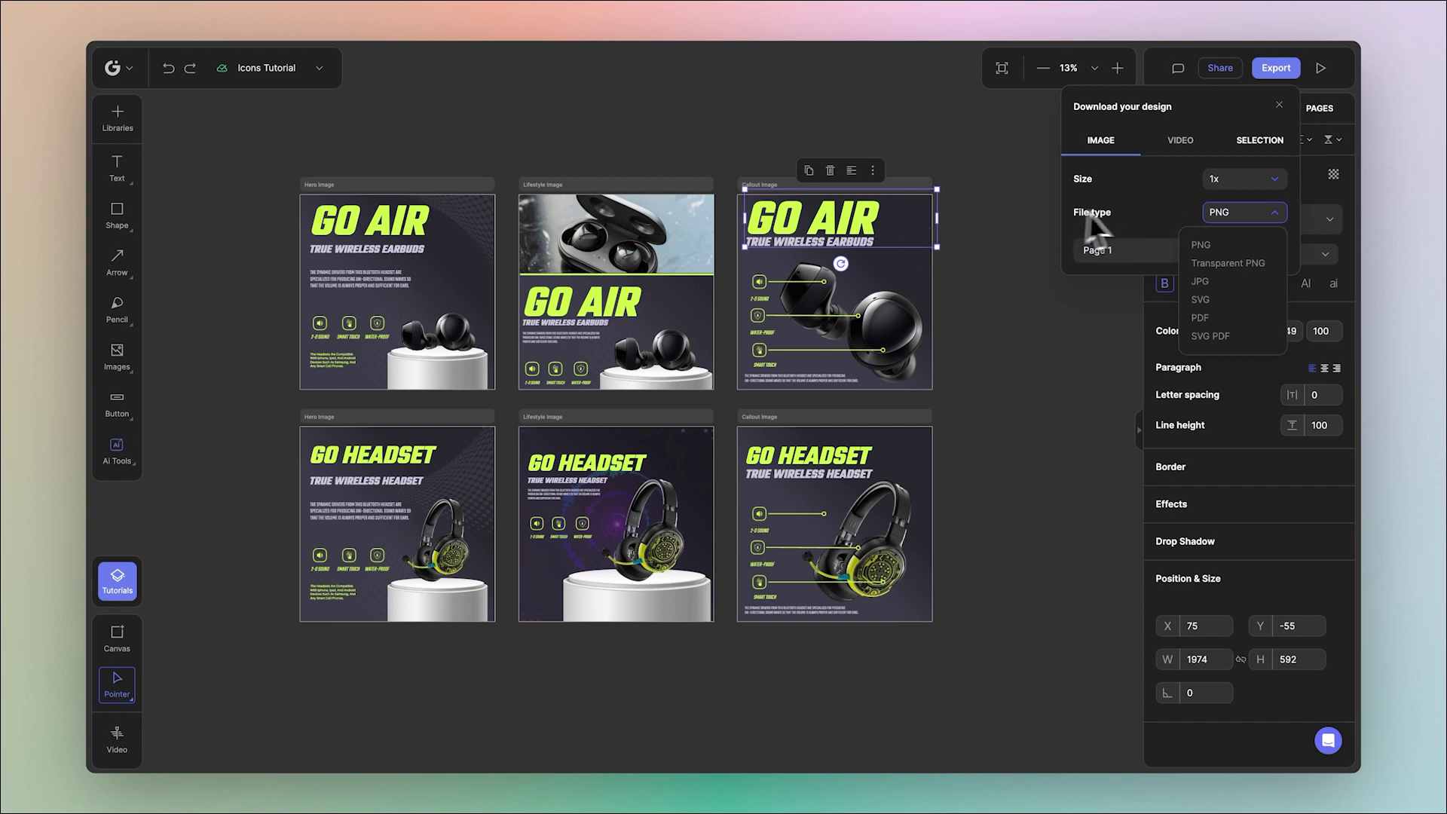
{"action": "left_click", "coordinate": [1141, 210]}
{"action": "left_click", "coordinate": [1017, 144]}
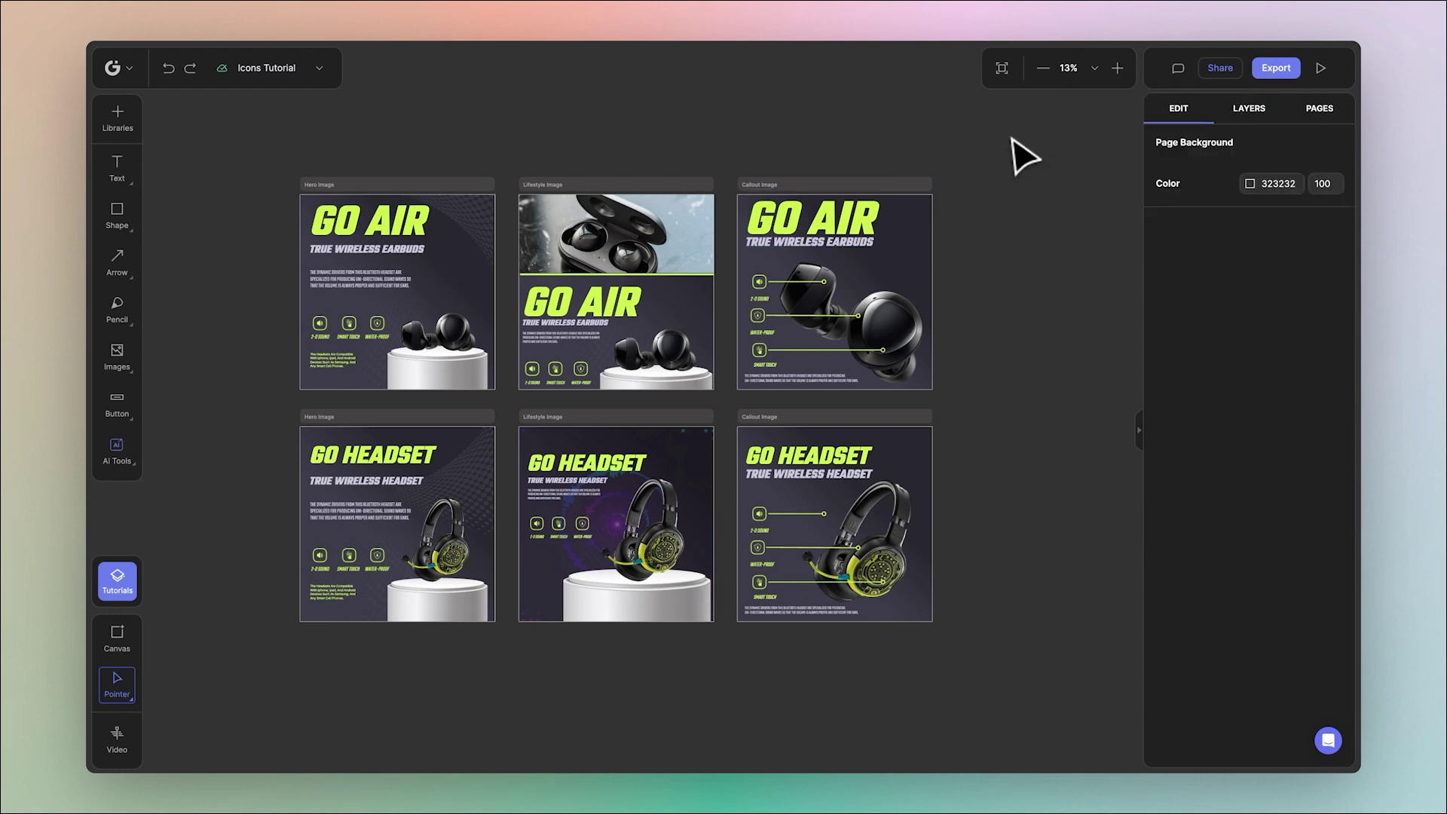